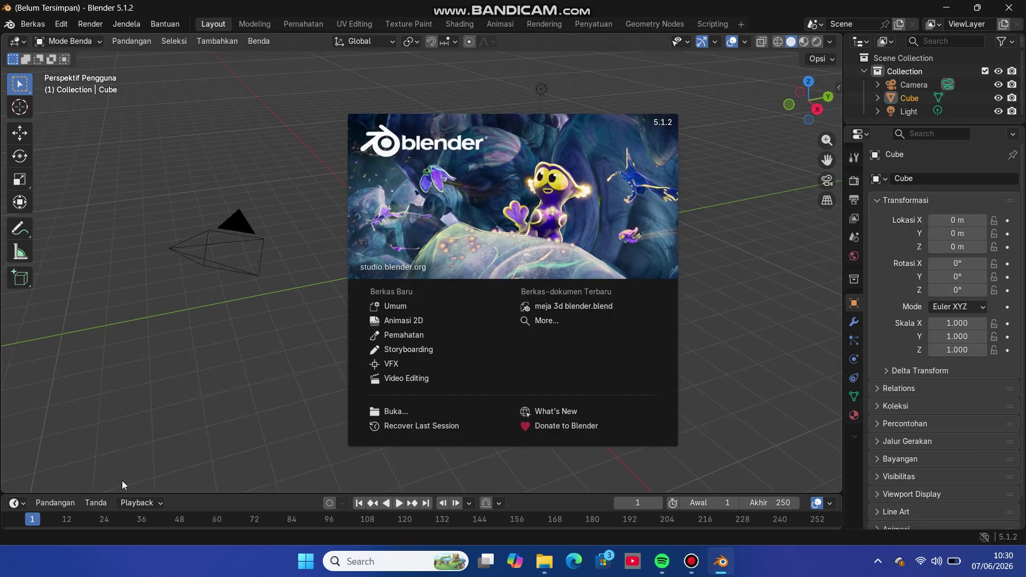
- Start a new general scene and show the default cube in the front orthographic view
left_click(389, 309)
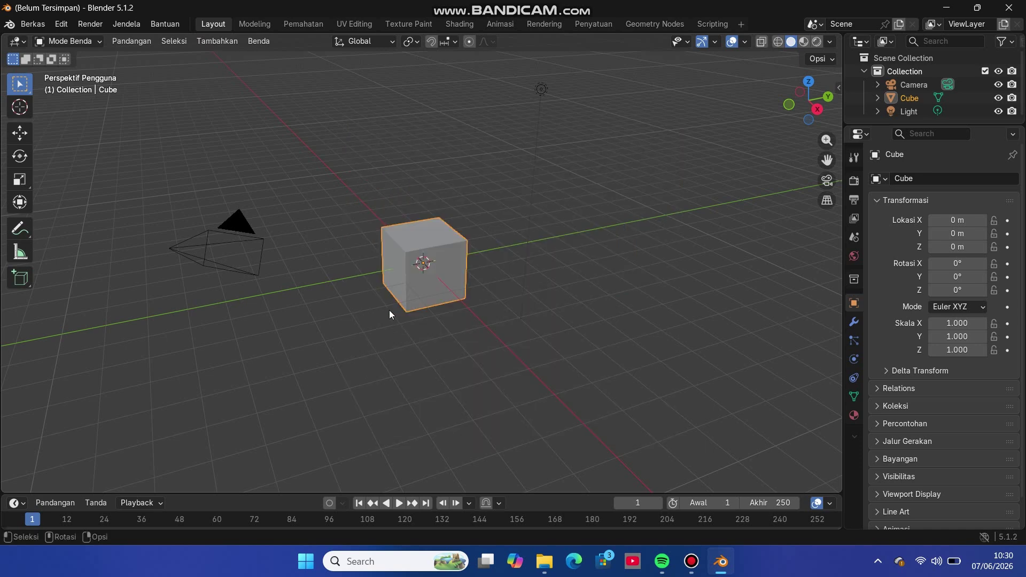
left_click(148, 46)
mouse_move(229, 216)
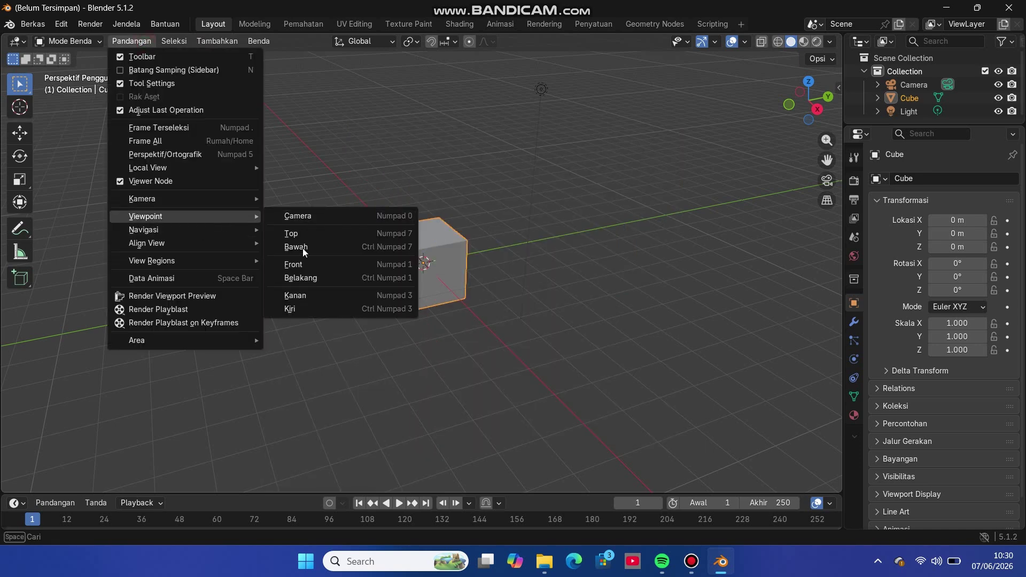
left_click(299, 264)
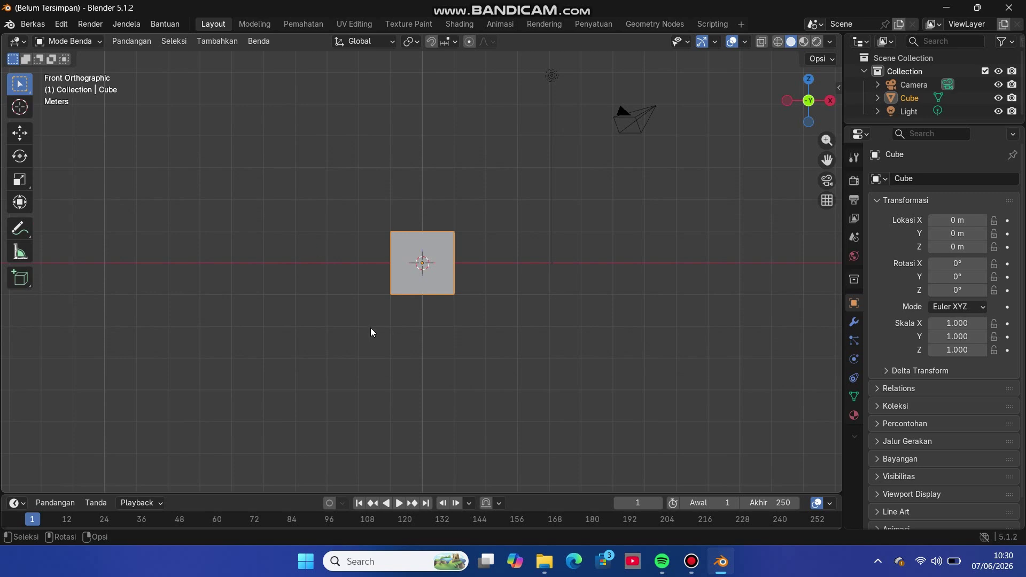
middle_click_drag(293, 320, 278, 324)
scroll(277, 324, "up", 1)
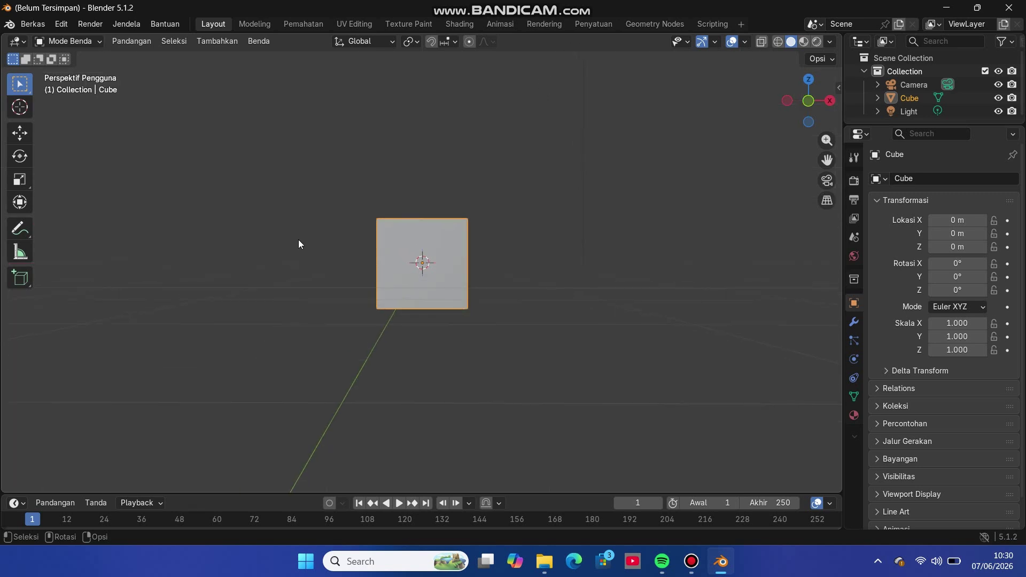
scroll(298, 239, "up", 4)
left_click(131, 42)
mouse_move(190, 216)
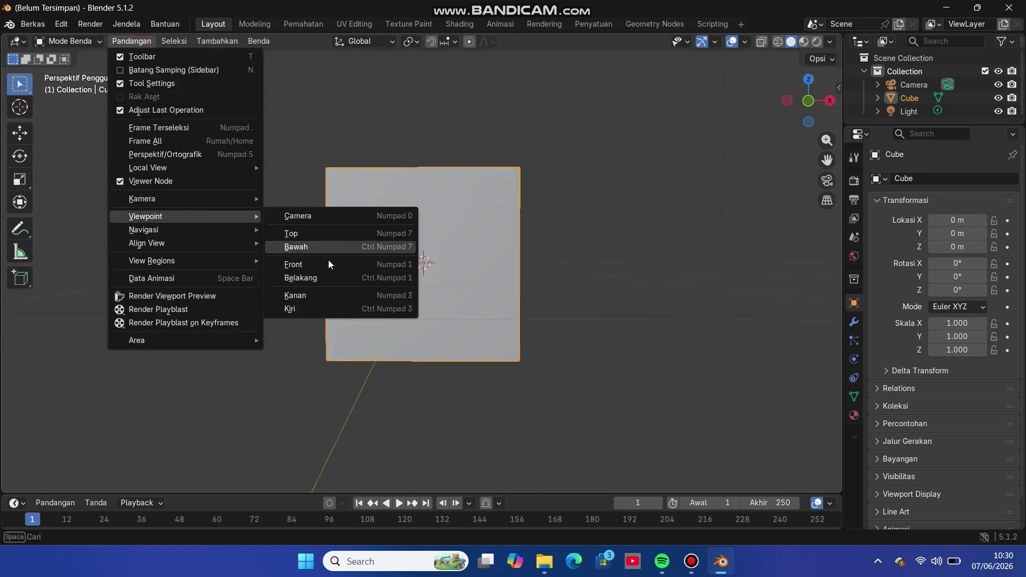
left_click(299, 264)
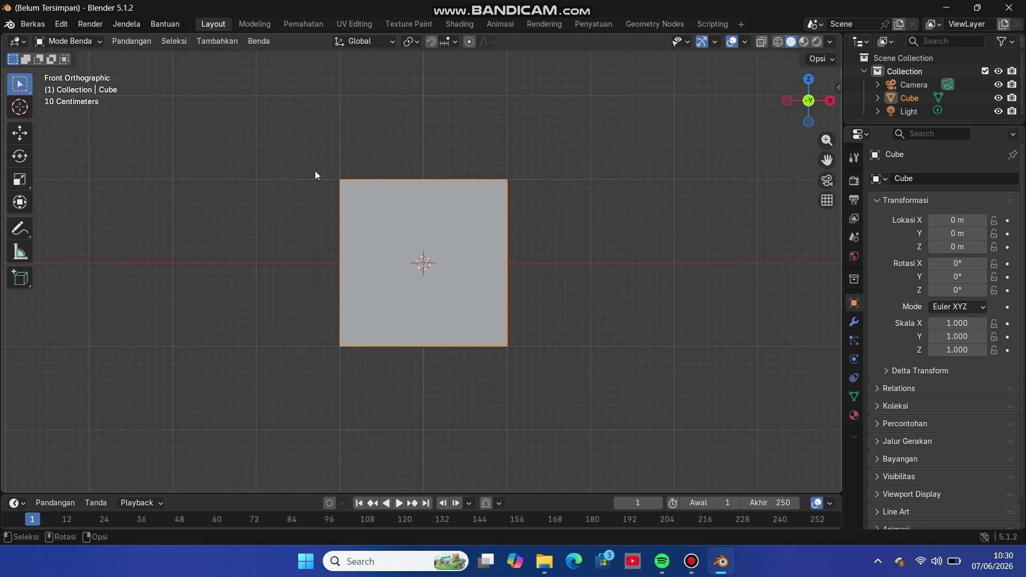
- Scale the cube to about 2.007 along X and about 0.052 along Z to form a thin slab
key("s")
key("x")
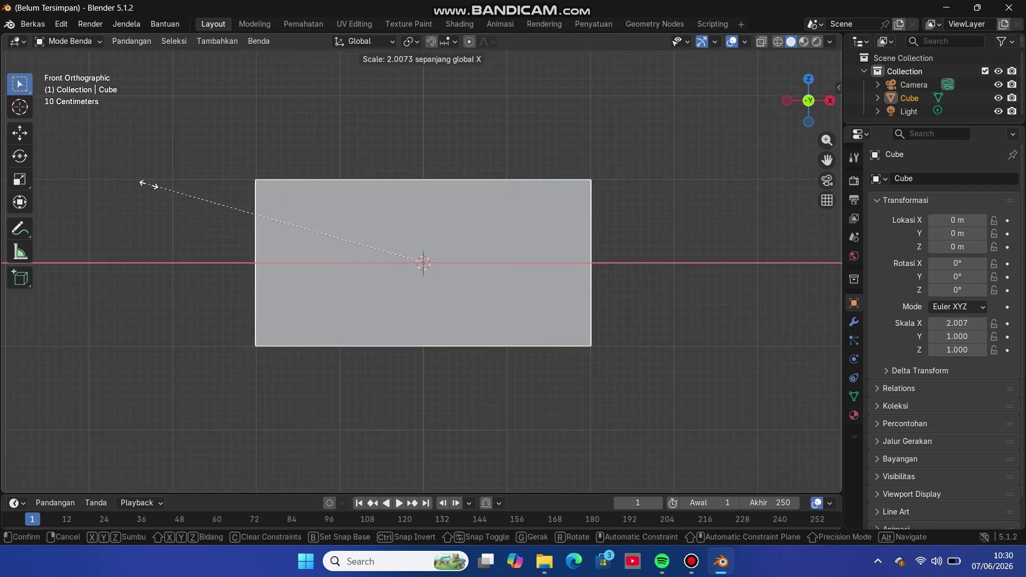
left_click(149, 185)
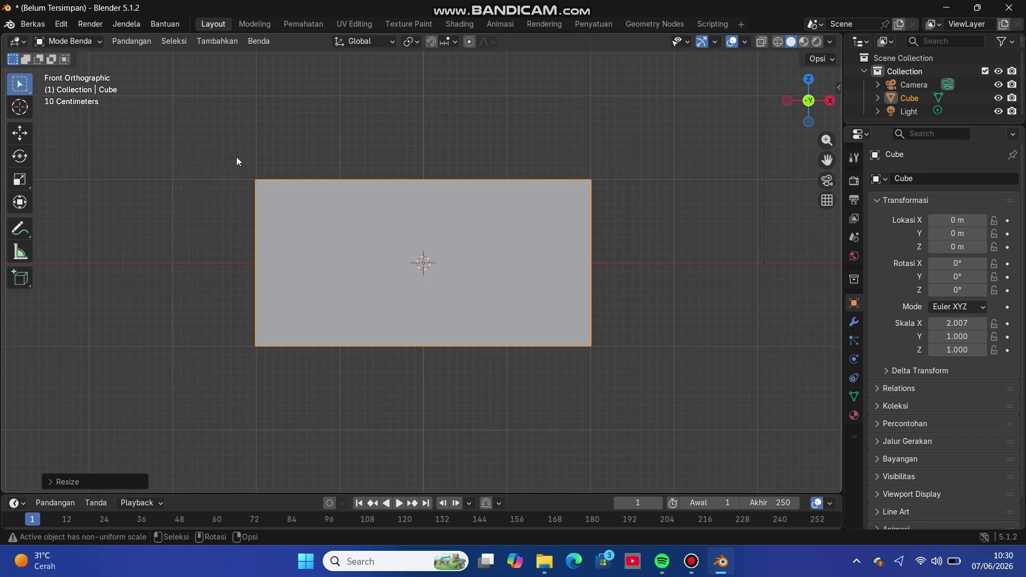
key("s")
key("z")
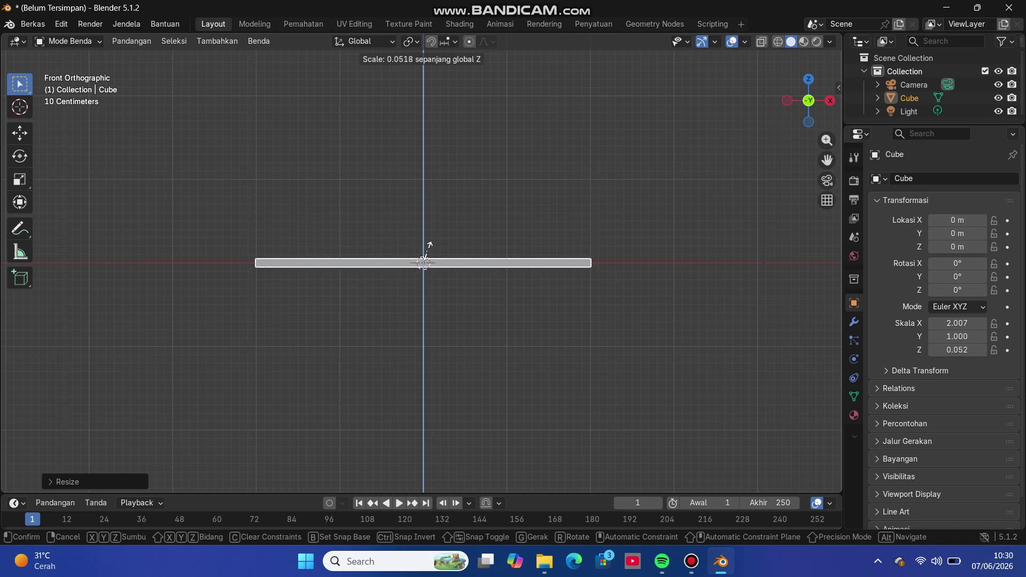
left_click(428, 251)
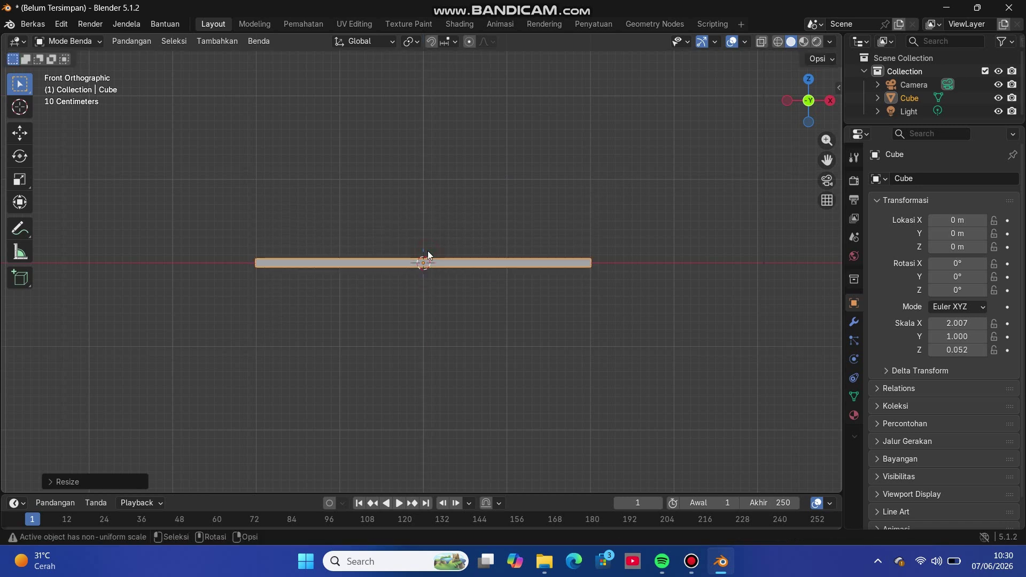
- Show the slab in the bottom orthographic view
scroll(412, 185, "down", 5)
scroll(412, 185, "up", 5)
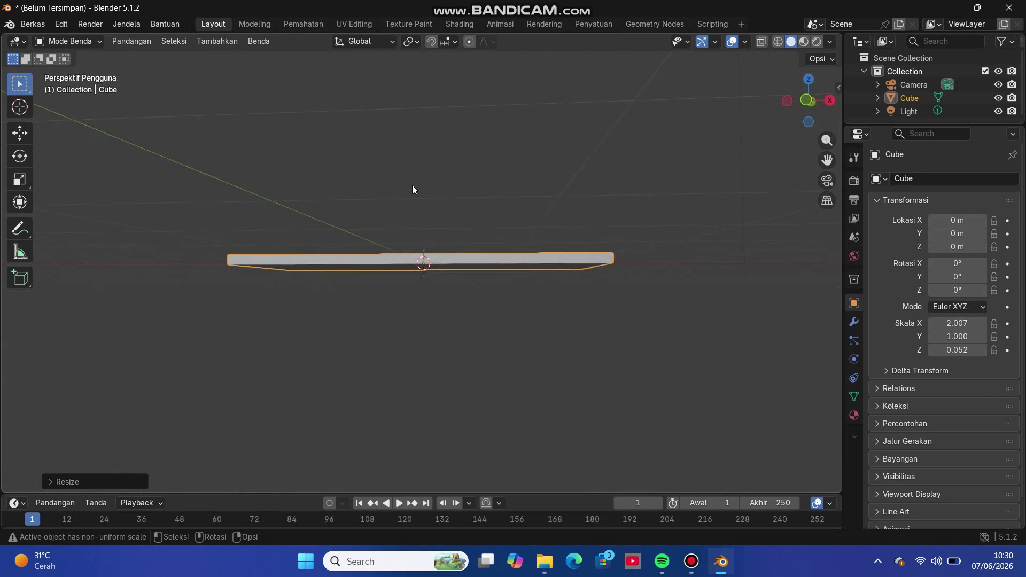
scroll(412, 185, "down", 2)
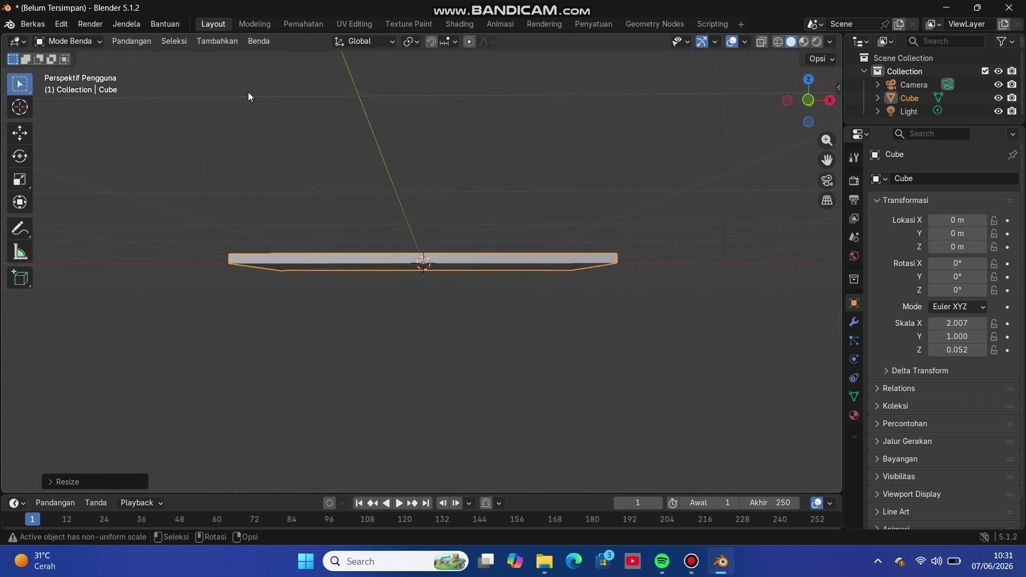
left_click(150, 45)
mouse_move(168, 216)
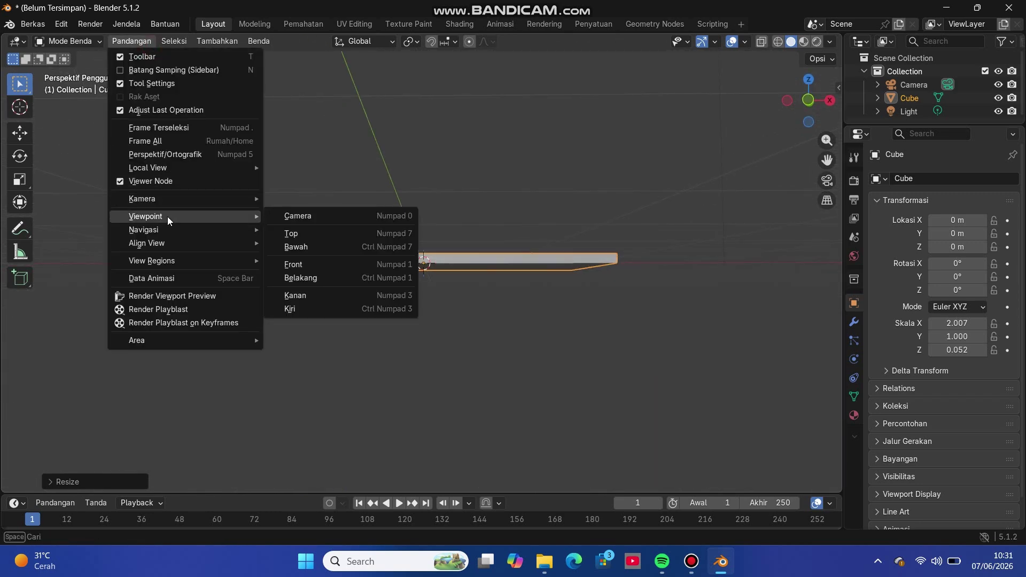
left_click(295, 247)
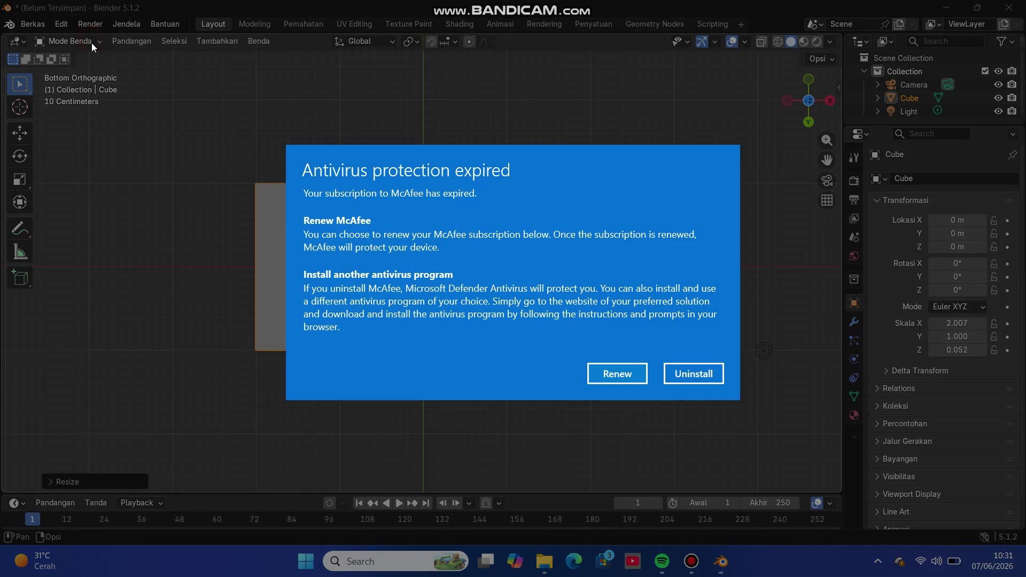
- Answer the expired antivirus notice with Uninstall and return to Blender
left_click(694, 374)
left_click(705, 561)
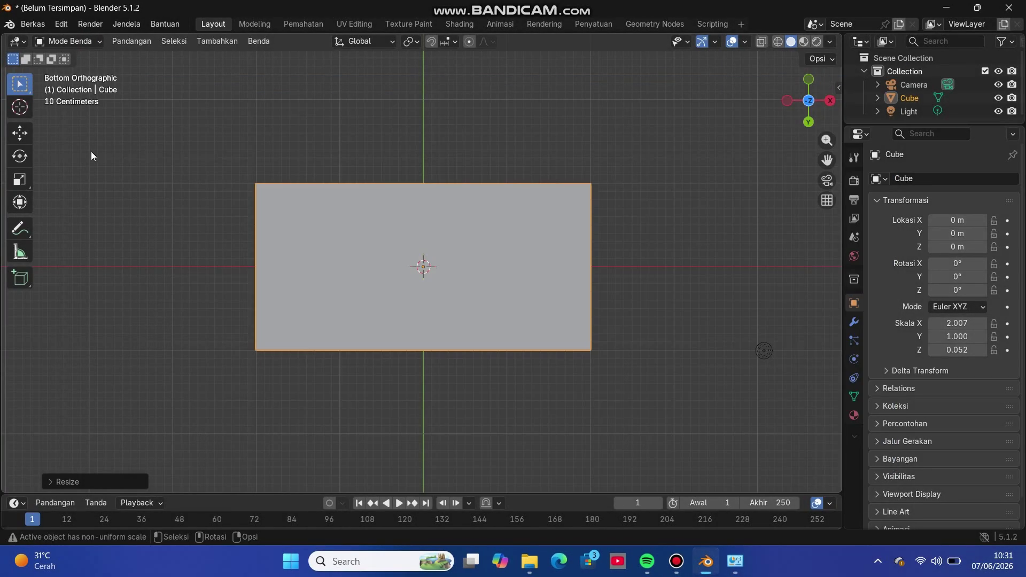
- Enter Edit Mode and add a loop cut with 2 cuts running across the slab, parallel to its short ends
left_click(53, 46)
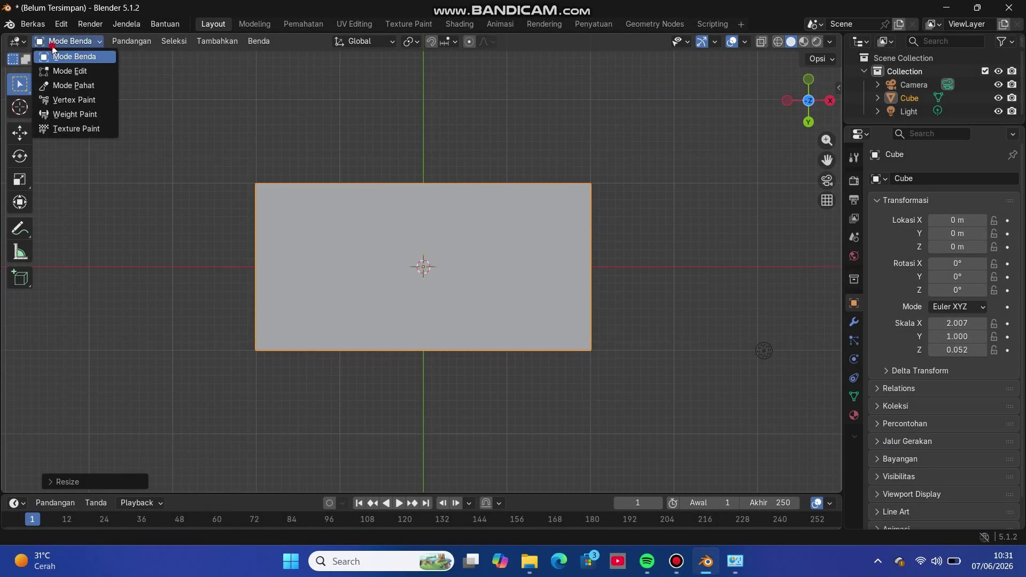
left_click(82, 77)
left_click(19, 370)
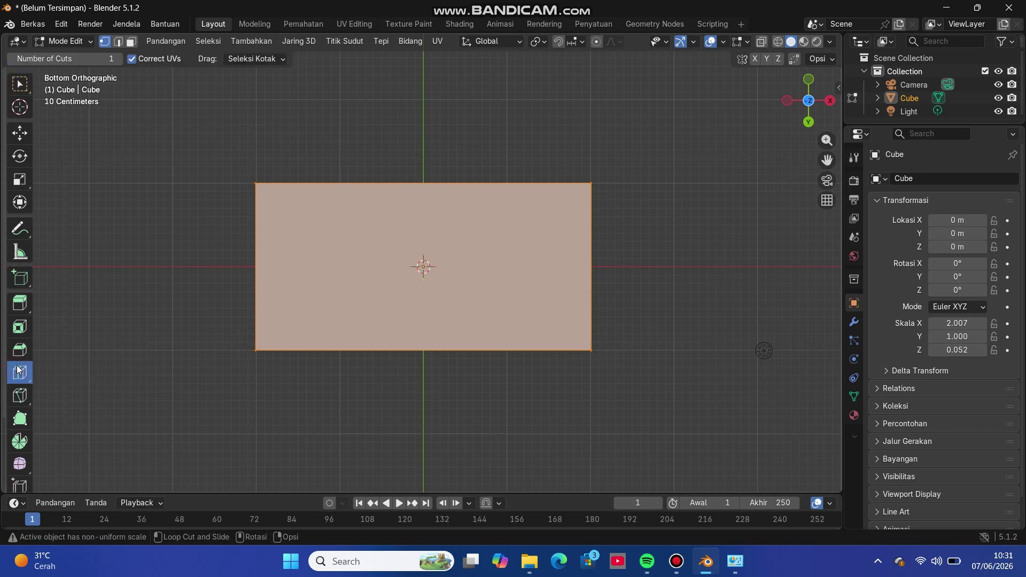
left_click(424, 180)
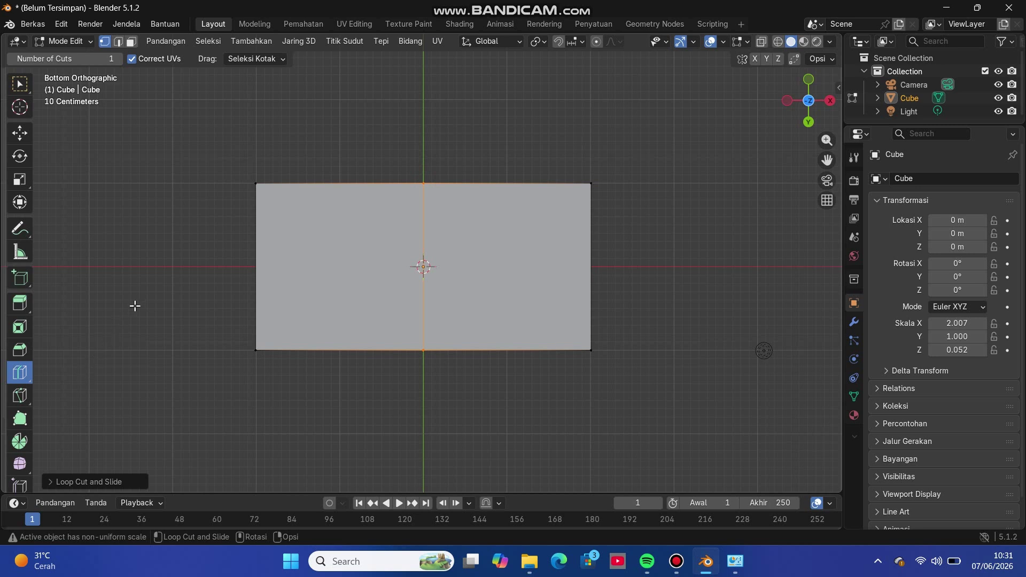
left_click(118, 481)
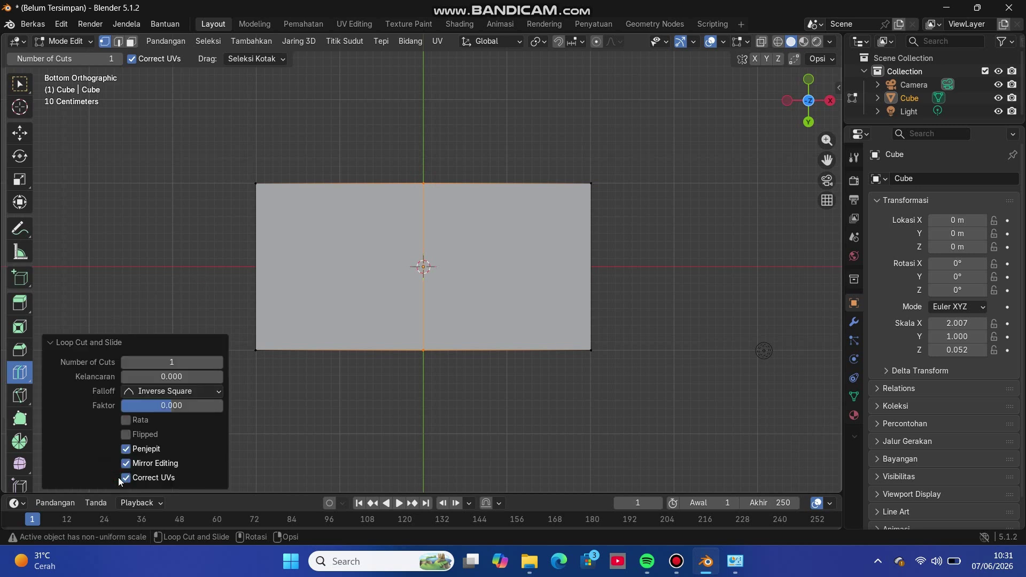
left_click(219, 362)
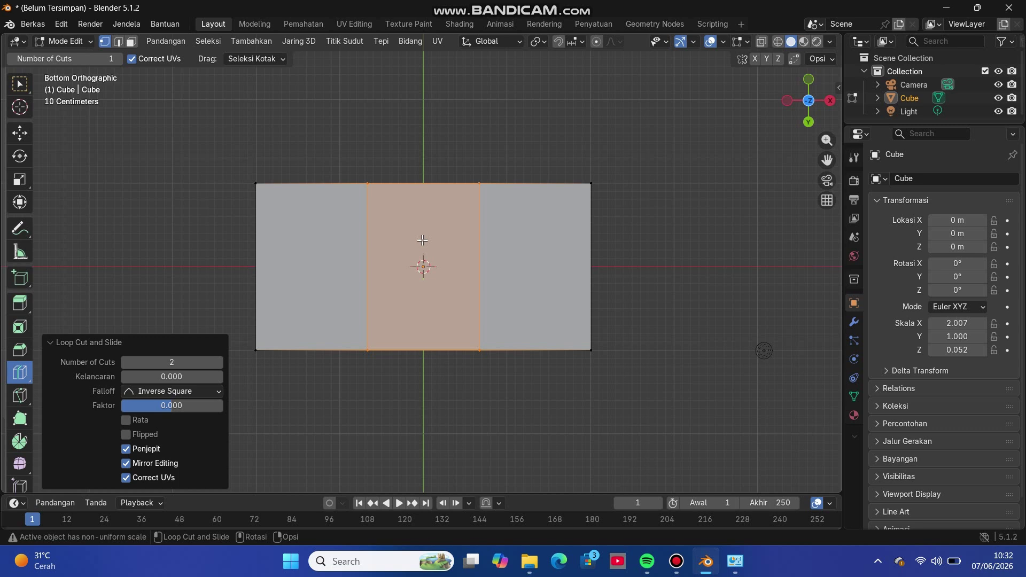
- Scale the two new loops by about 2.864 along X so they sit near the slab's short ends
key("s")
key("x")
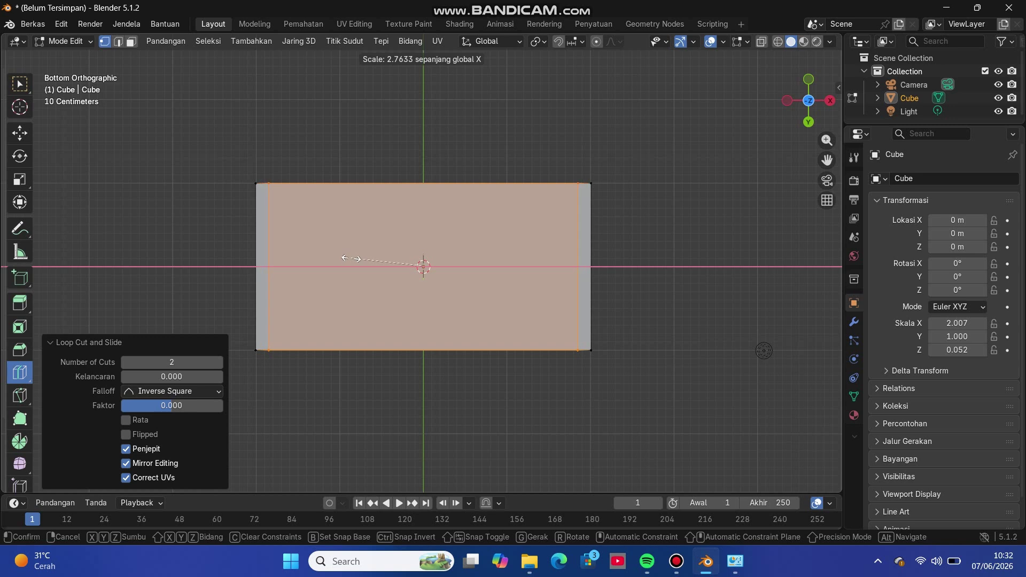
left_click(347, 259)
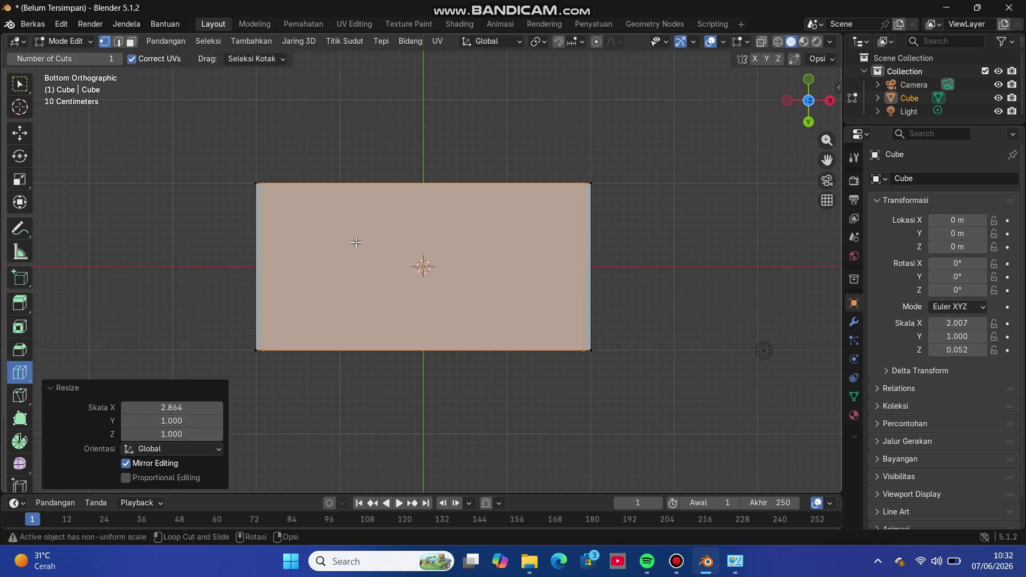
- Add 2 more loop cuts between the crosswise loops and scale them by about 2.851 along X, just inside the existing ones
left_click(431, 177)
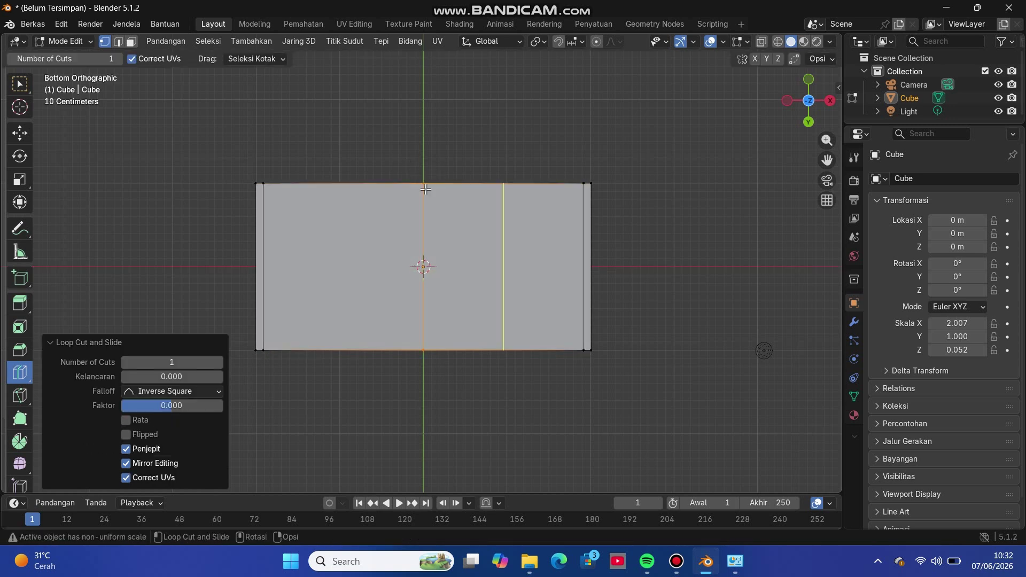
left_click(220, 363)
key("s")
key("x")
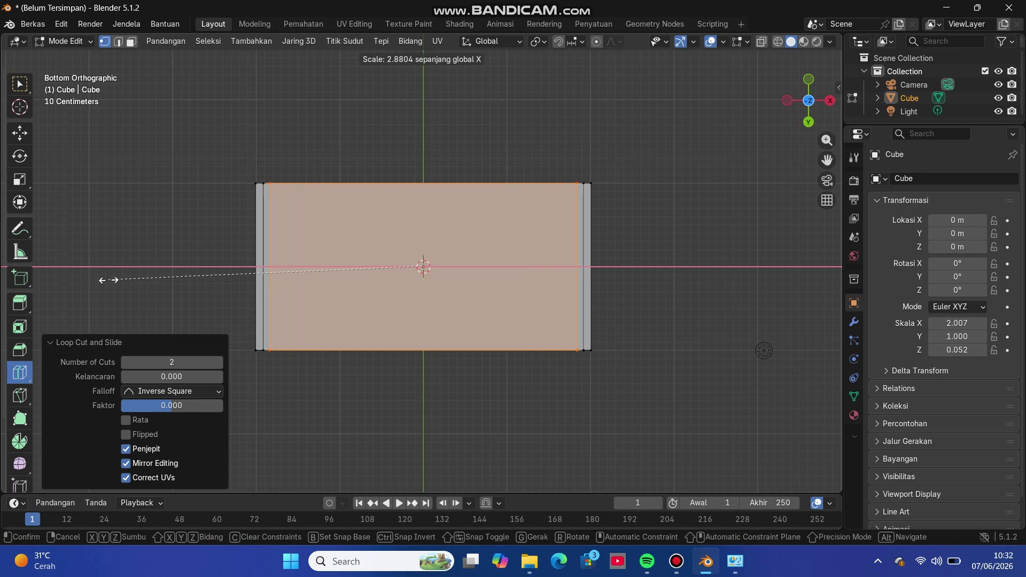
left_click(109, 277)
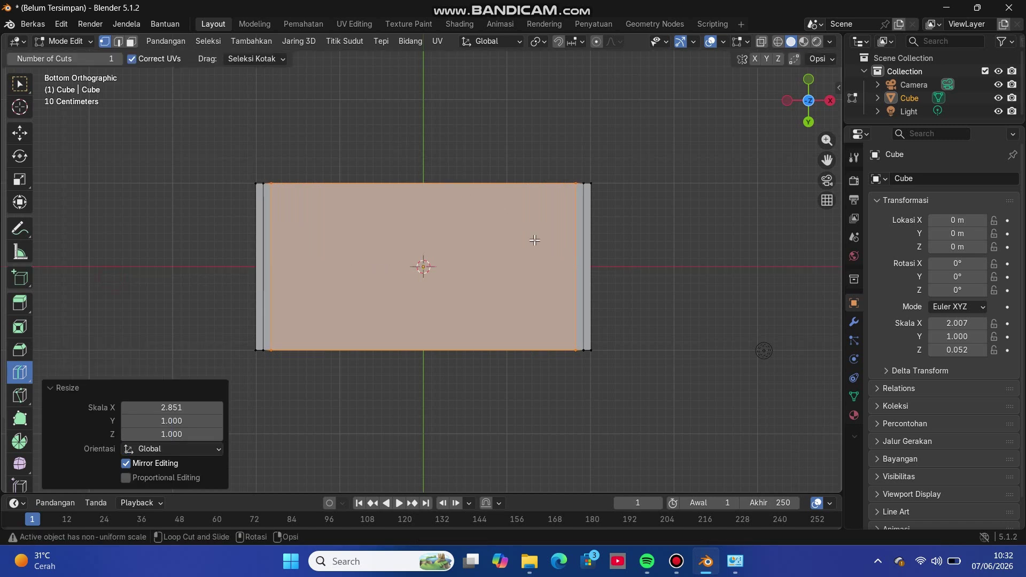
- Add 2 lengthwise loop cuts and scale them by about 2.599 along Y toward the slab's long edges
left_click(255, 266)
left_click(216, 363)
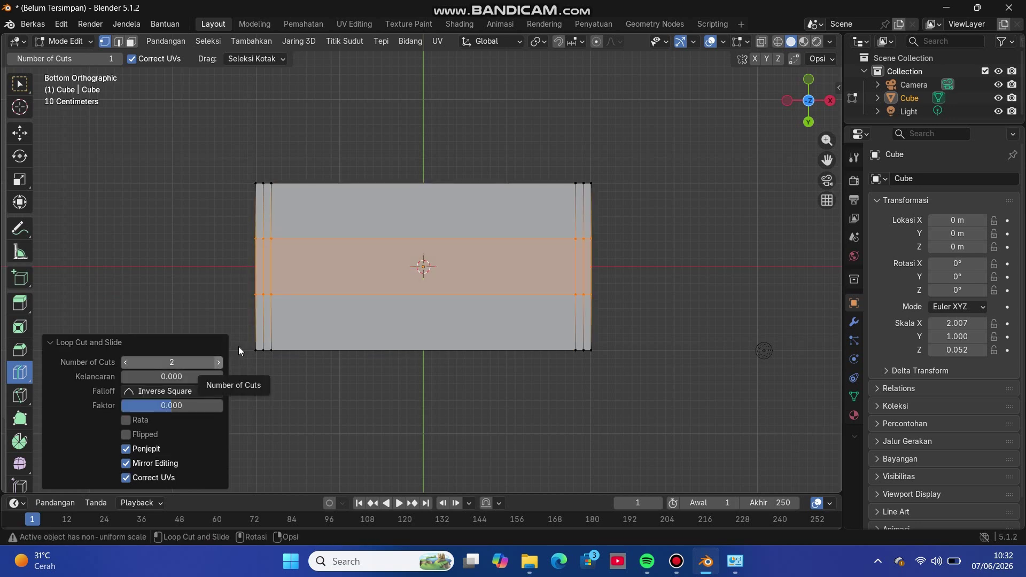
key("s")
key("y")
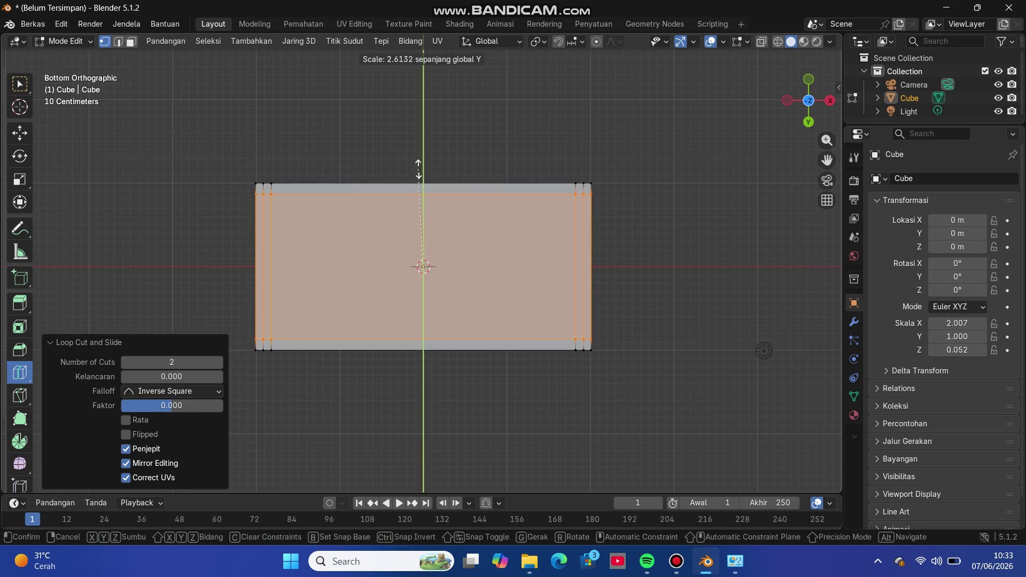
left_click(418, 170)
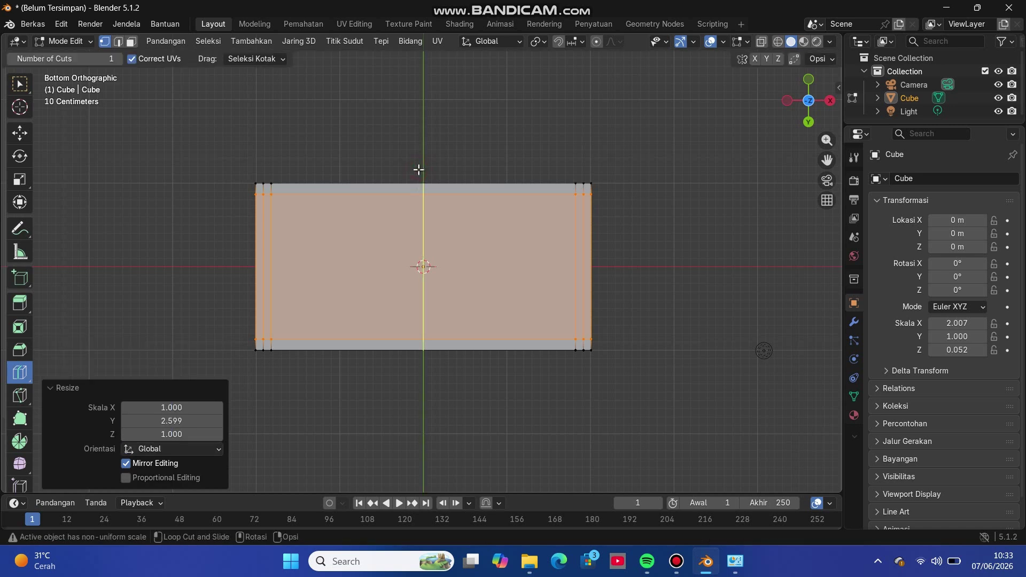
- Add a second pair of lengthwise loop cuts and scale them by about 2.704 along Y, just inside the first pair
left_click(272, 265)
left_click(218, 362)
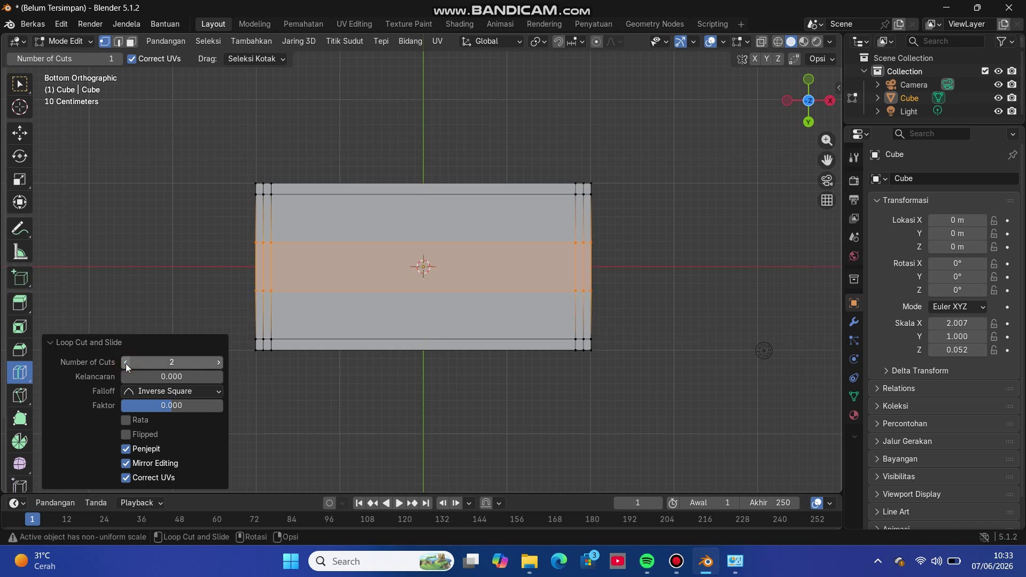
key("s")
key("y")
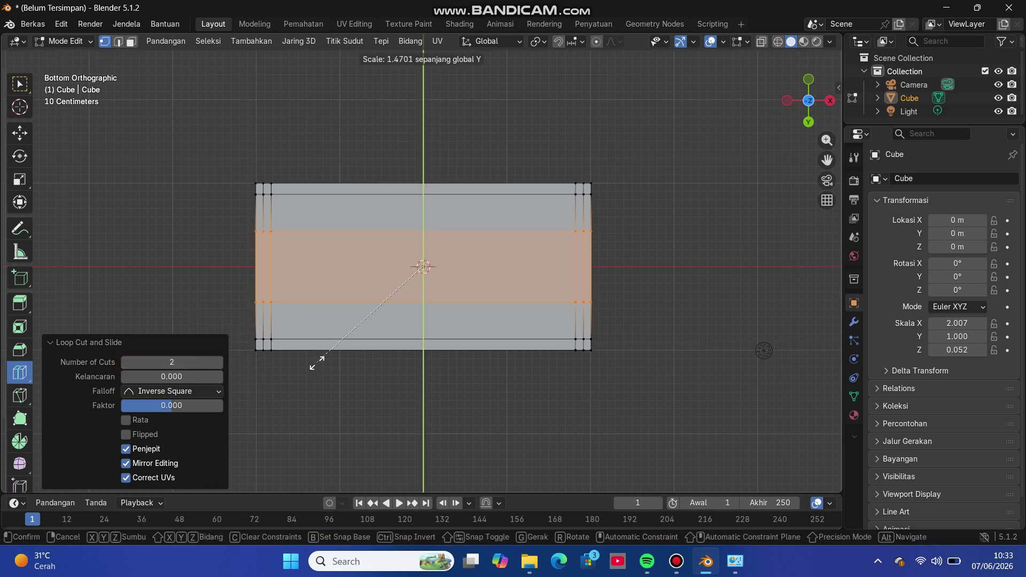
left_click(279, 477)
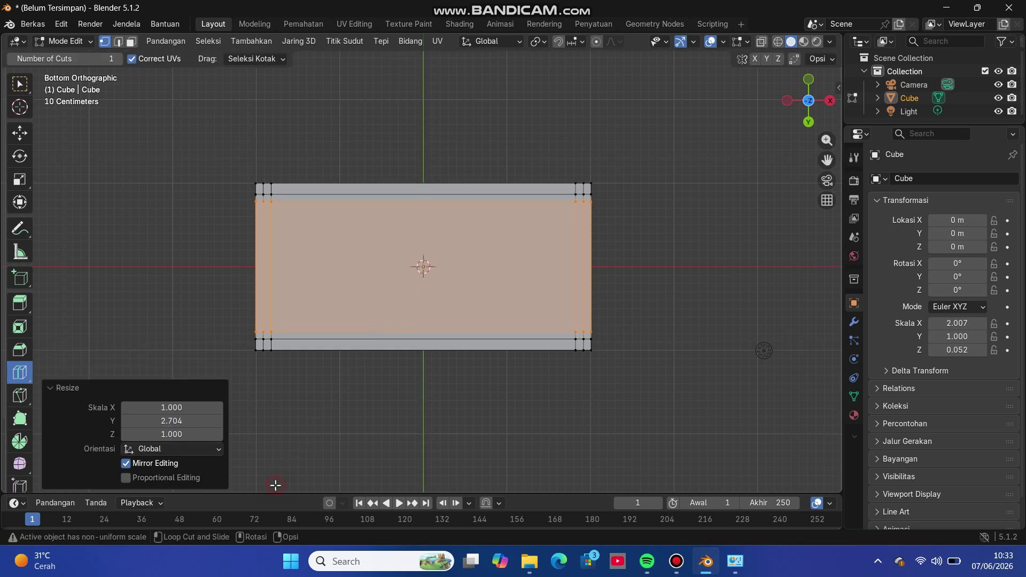
- Add a third pair of lengthwise loop cuts, scale them by about 2.658 along Y, and deselect everything with the Select Box tool
left_click(268, 270)
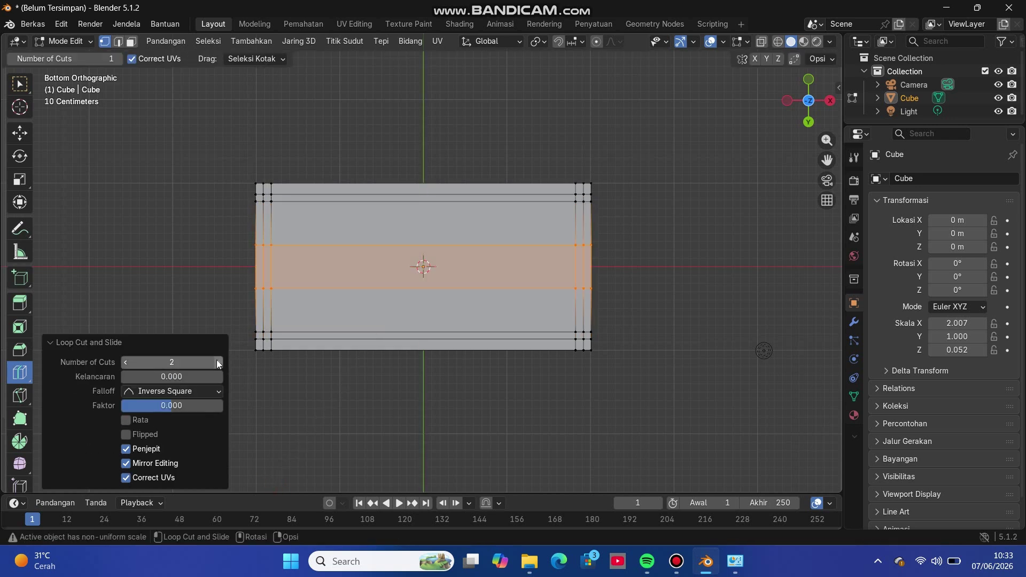
key("s")
key("y")
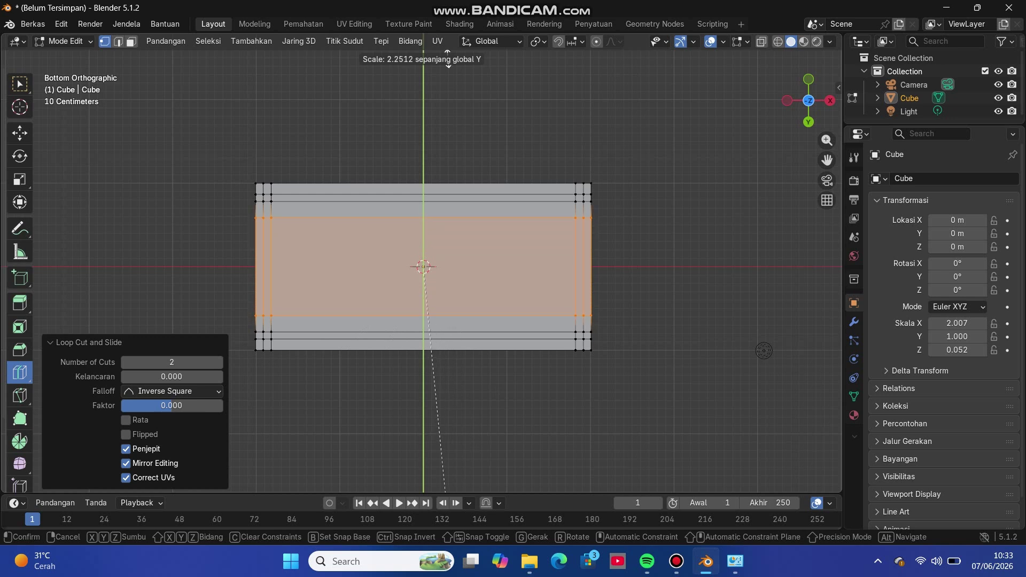
left_click(621, 477)
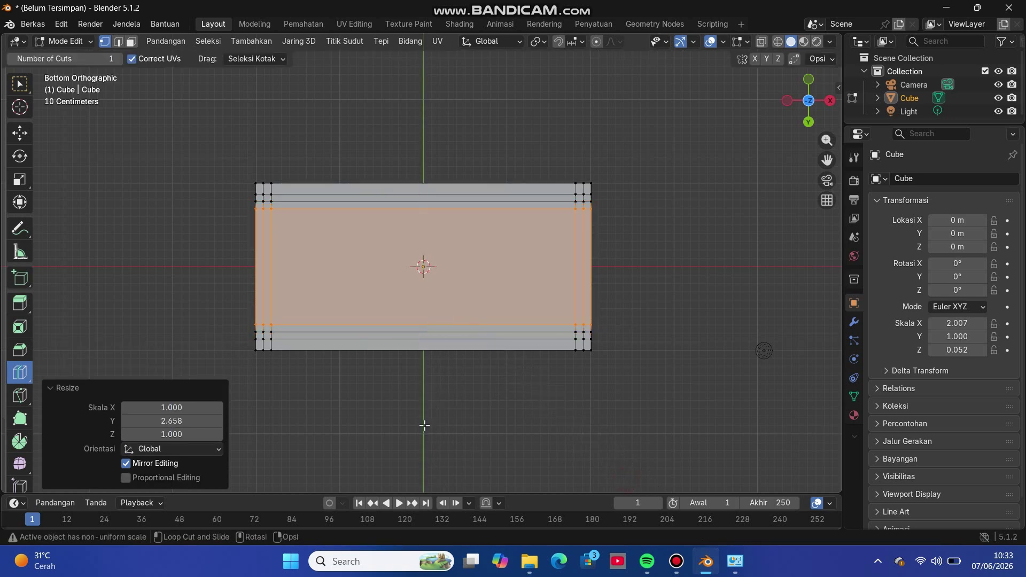
left_click(16, 85)
left_click(217, 171)
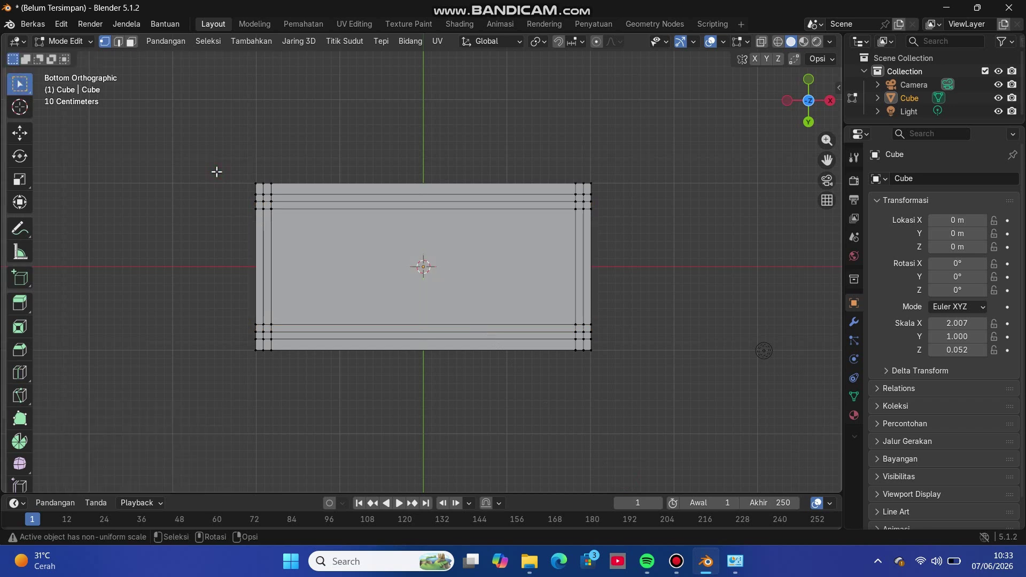
- Dissolve the short inner cross edges in the narrow strips at both ends of the slab's underside using Dissolve Edges
left_click(119, 43)
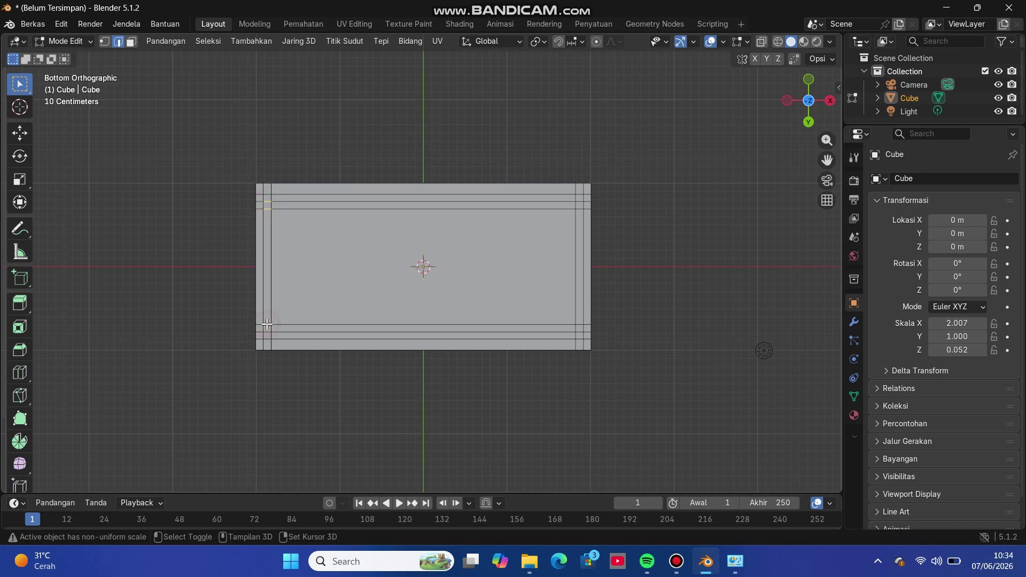
left_click(580, 325, "shift")
left_click(581, 328, "shift")
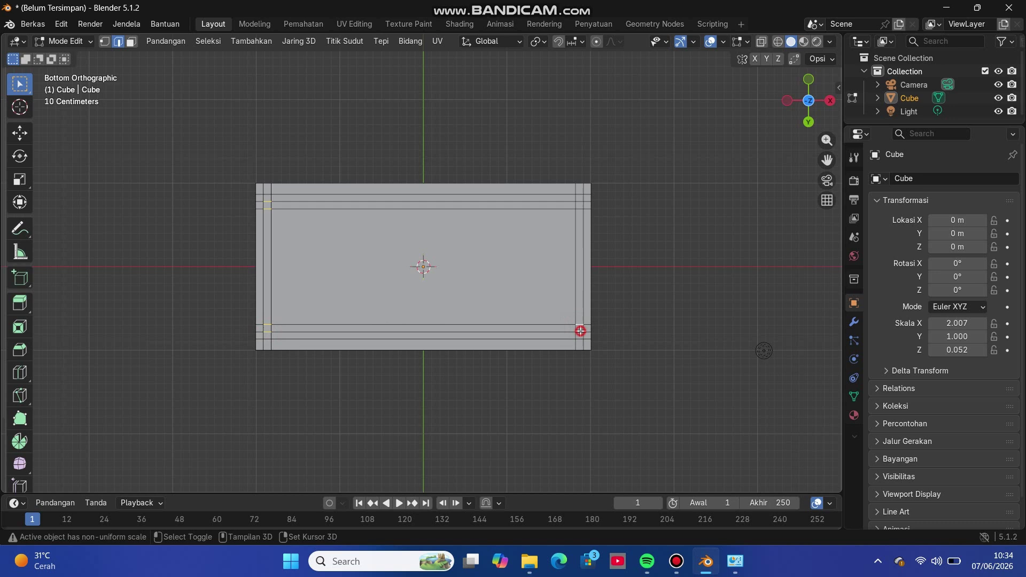
left_click(581, 208, "shift")
key("x")
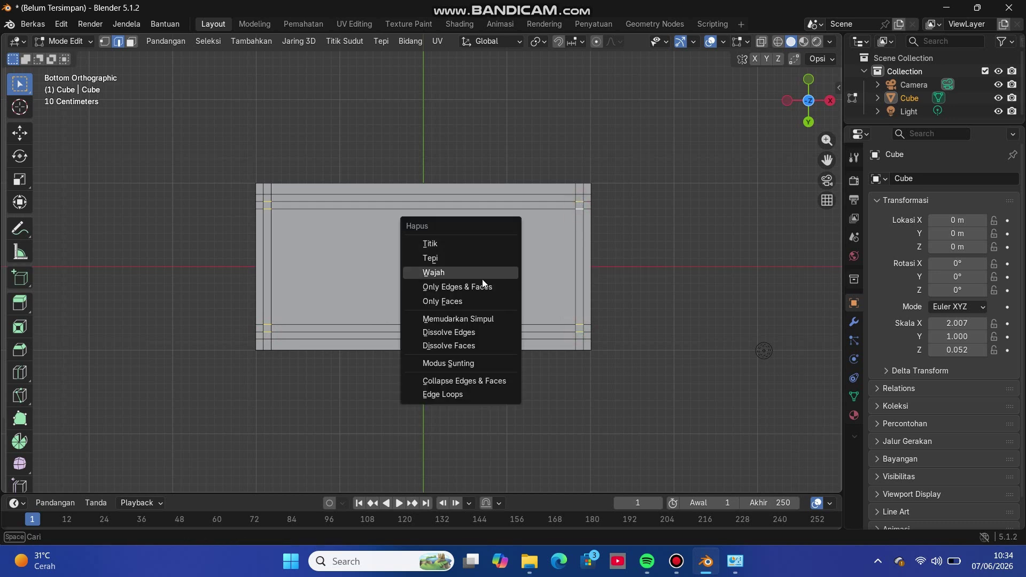
left_click(464, 330)
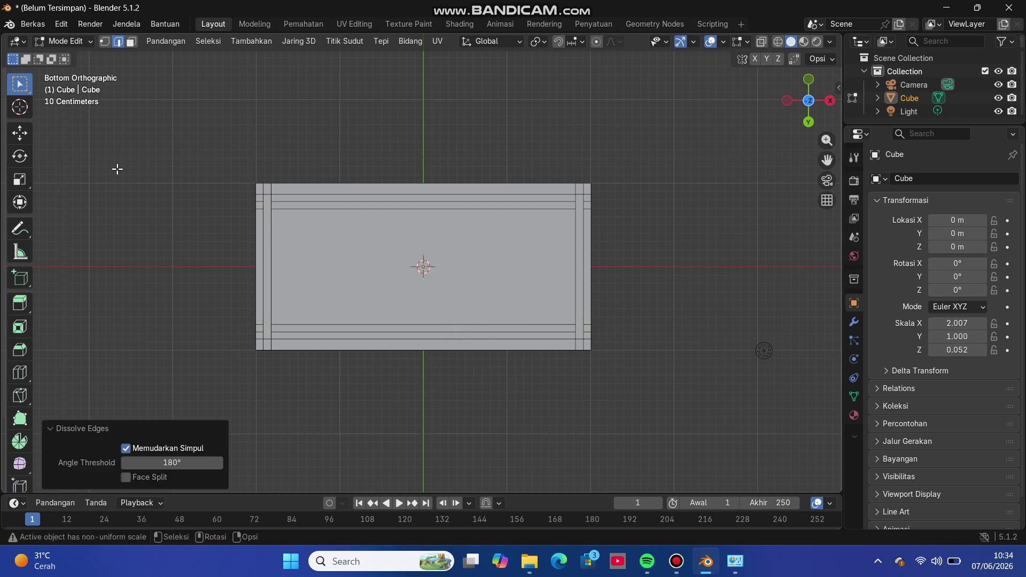
- Extrude the two narrow end strips on the underside downward by about 1.887 m to form the side panels
left_click(130, 42)
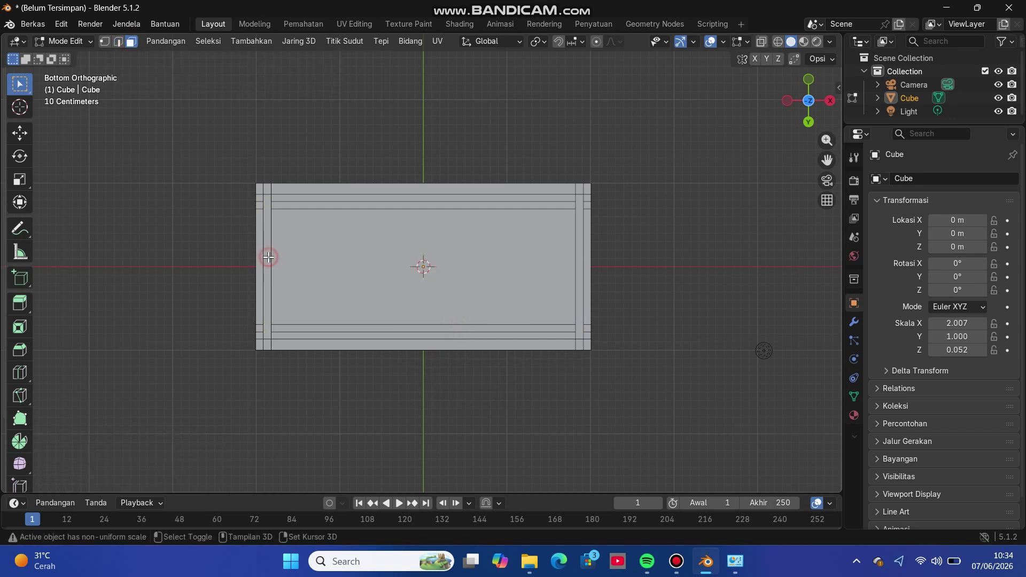
left_click(265, 254)
left_click(579, 223, "shift")
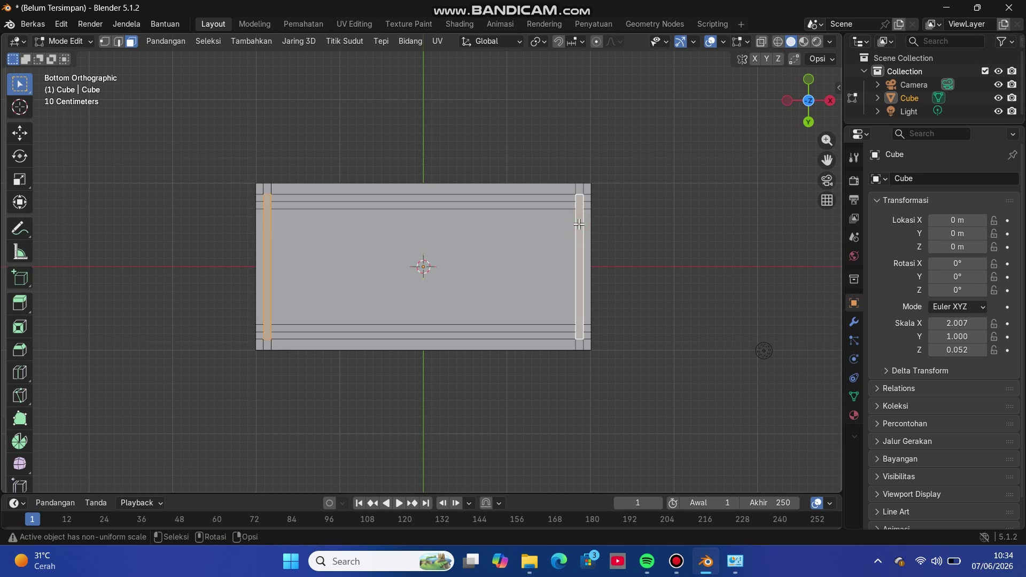
left_click(166, 41)
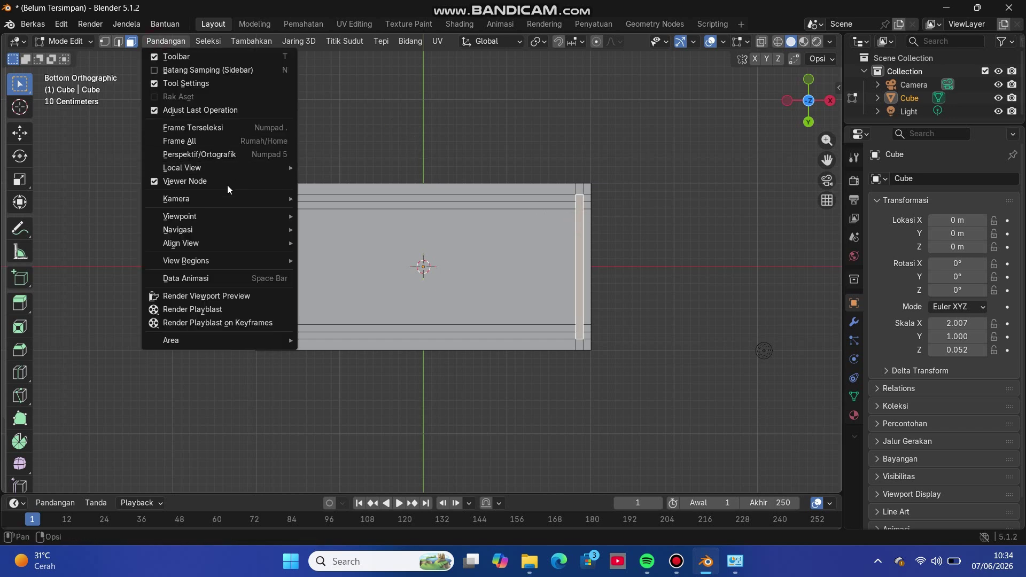
mouse_move(227, 217)
left_click(335, 264)
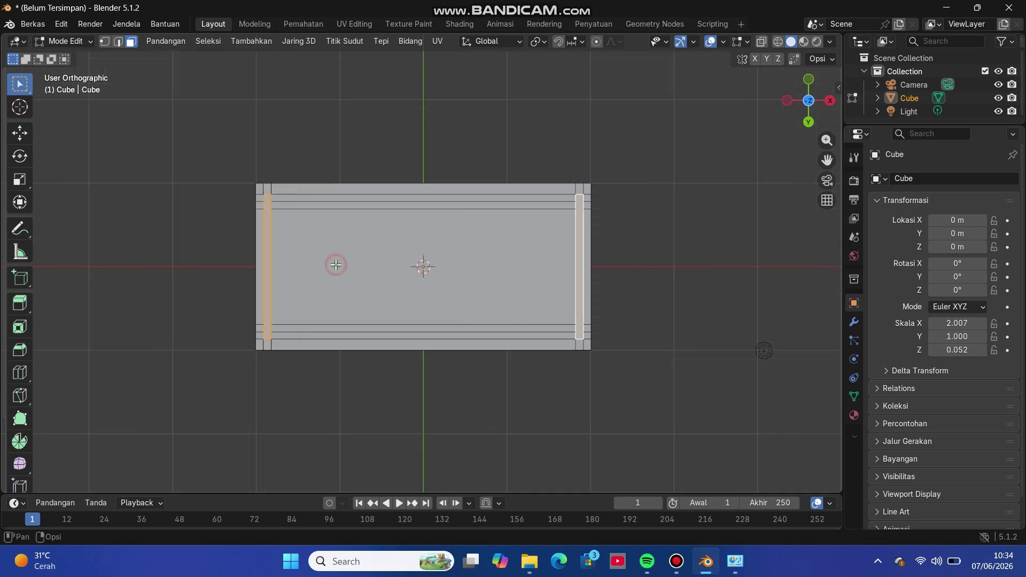
key("e")
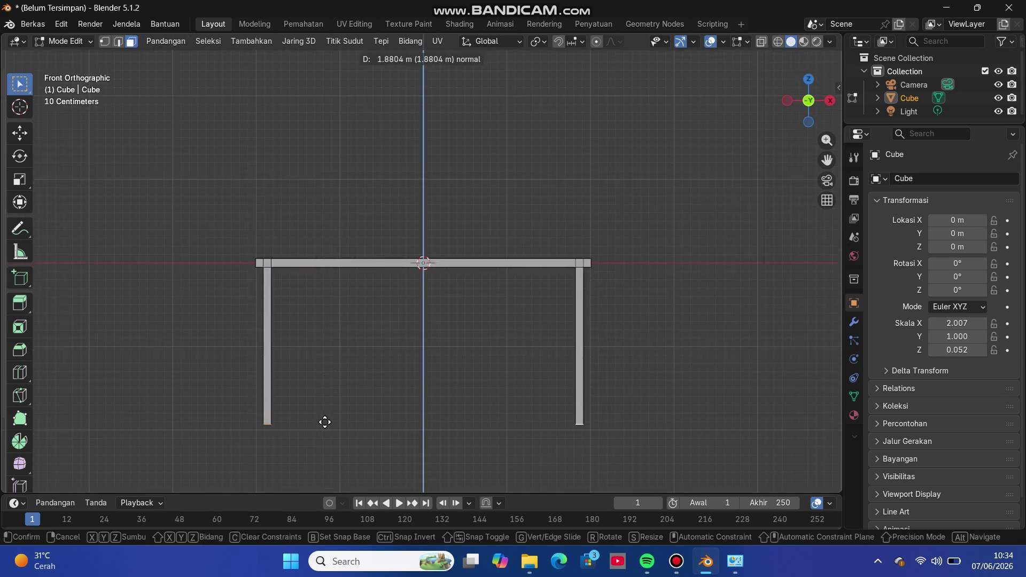
left_click(384, 424)
- Extrude the narrow lengthwise strip near the back edge of the underside downward by about 1.682 m as a back panel
middle_click_drag(385, 424, 401, 373)
left_click(167, 41)
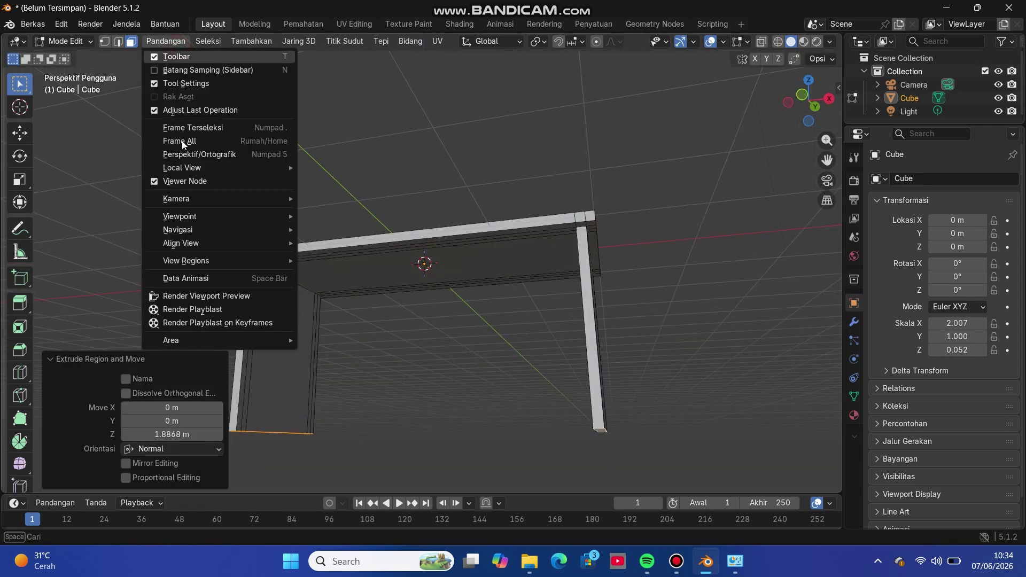
mouse_move(193, 216)
left_click(366, 281)
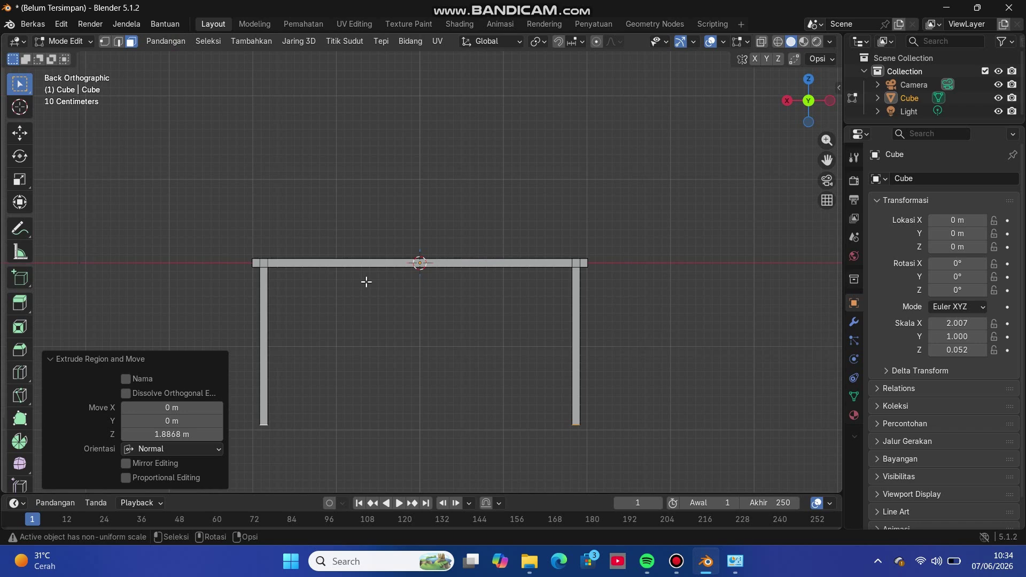
middle_click_drag(366, 281, 385, 231)
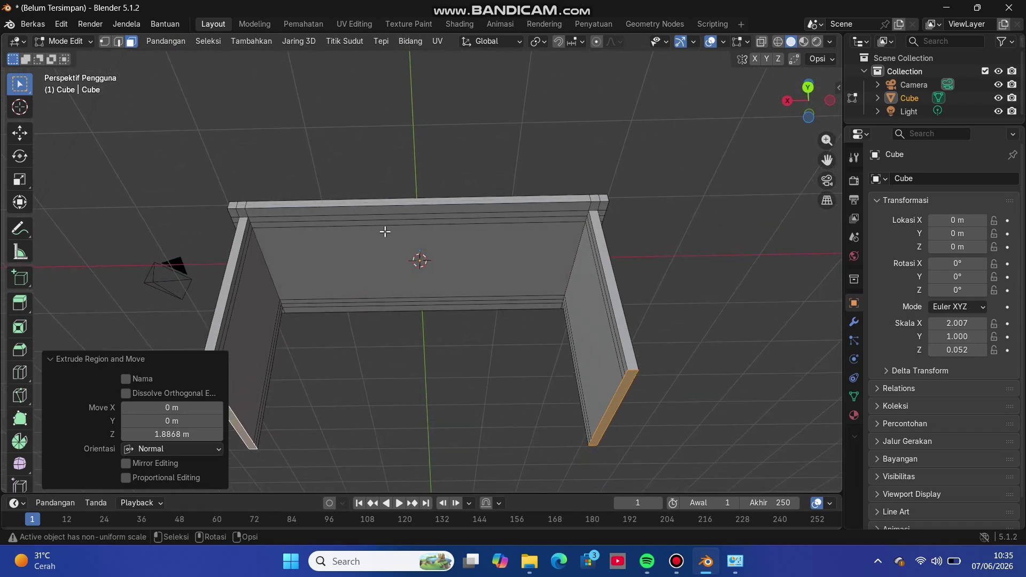
left_click(389, 223)
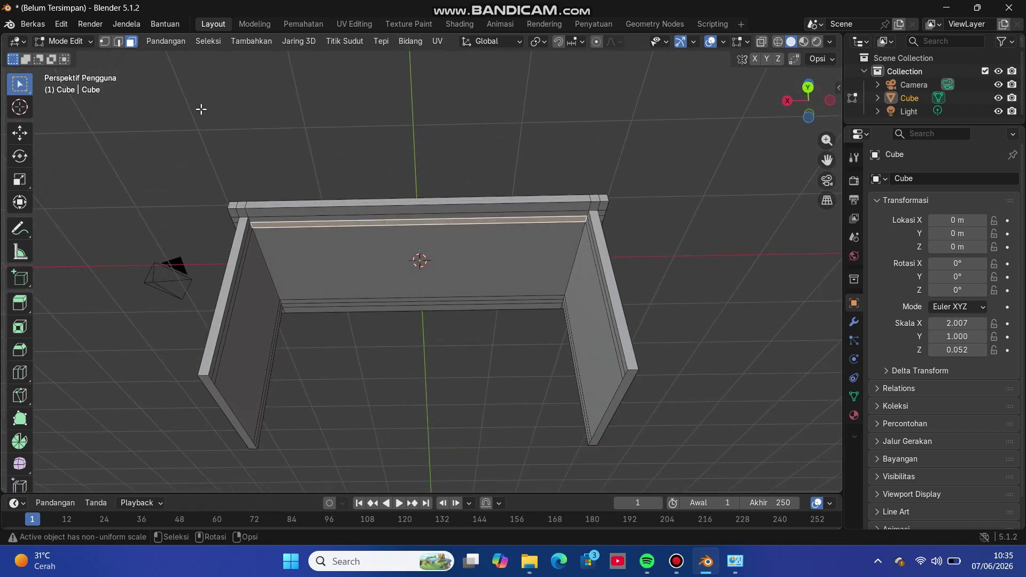
left_click(153, 42)
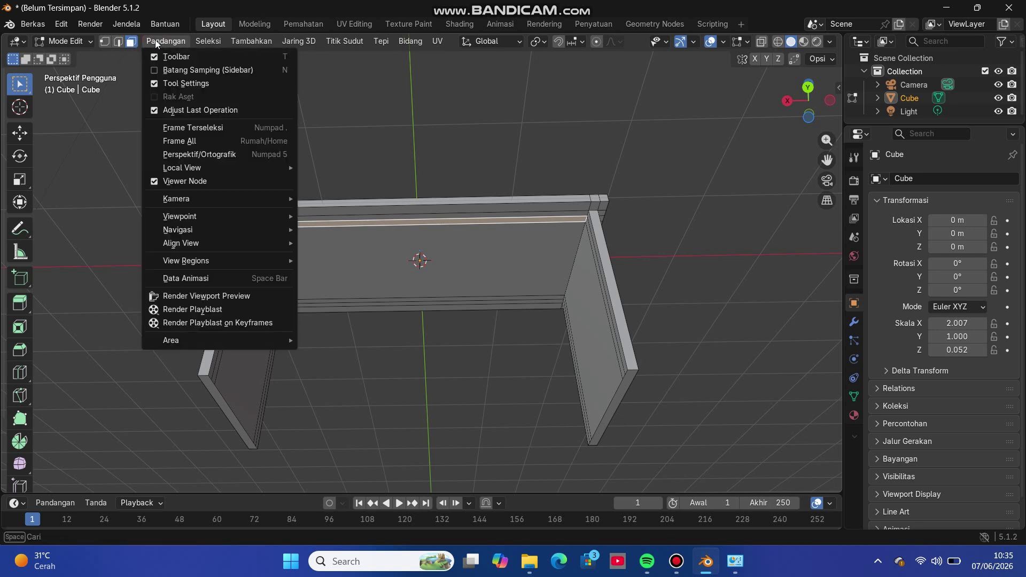
mouse_move(212, 216)
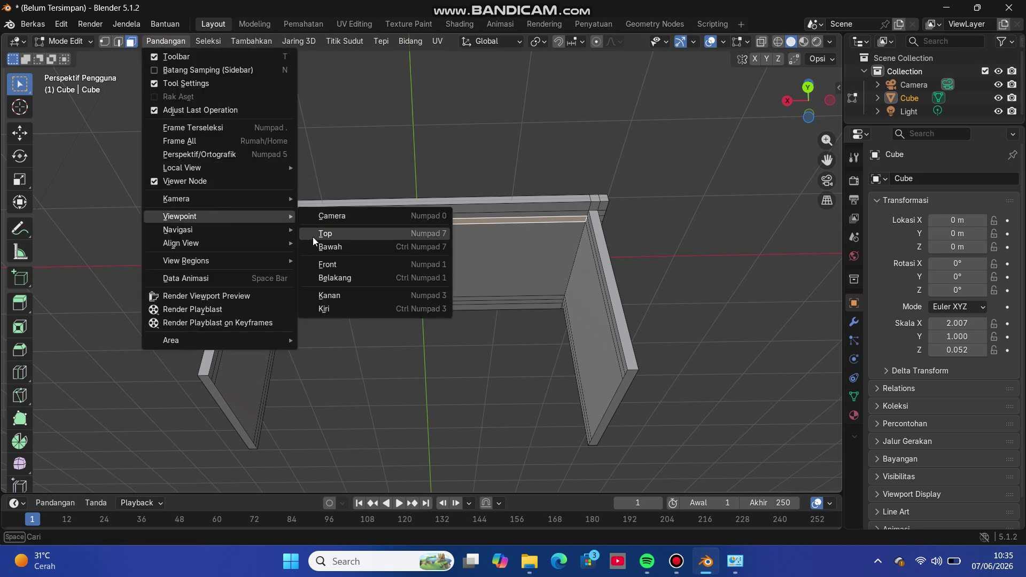
left_click(338, 279)
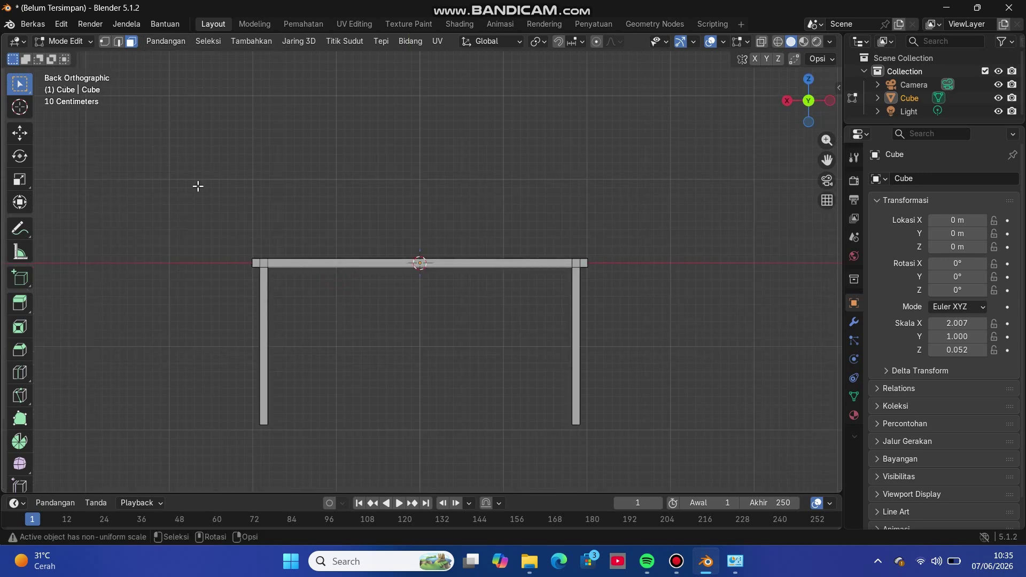
key("g")
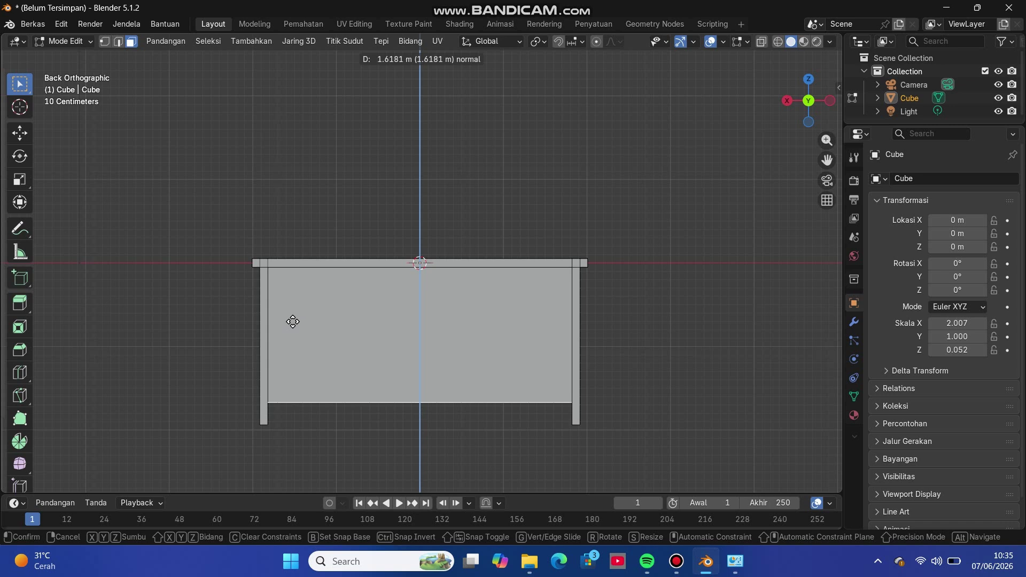
left_click(296, 326)
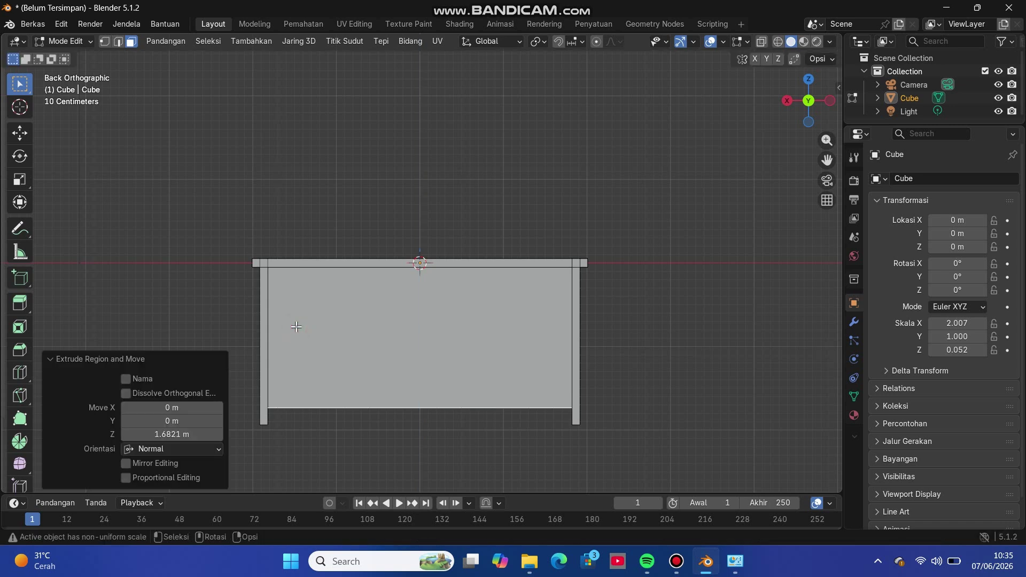
- Add one crosswise loop cut to the tabletop, slid slightly off center toward +X with a factor of about -0.134
middle_click_drag(169, 46, 209, 247)
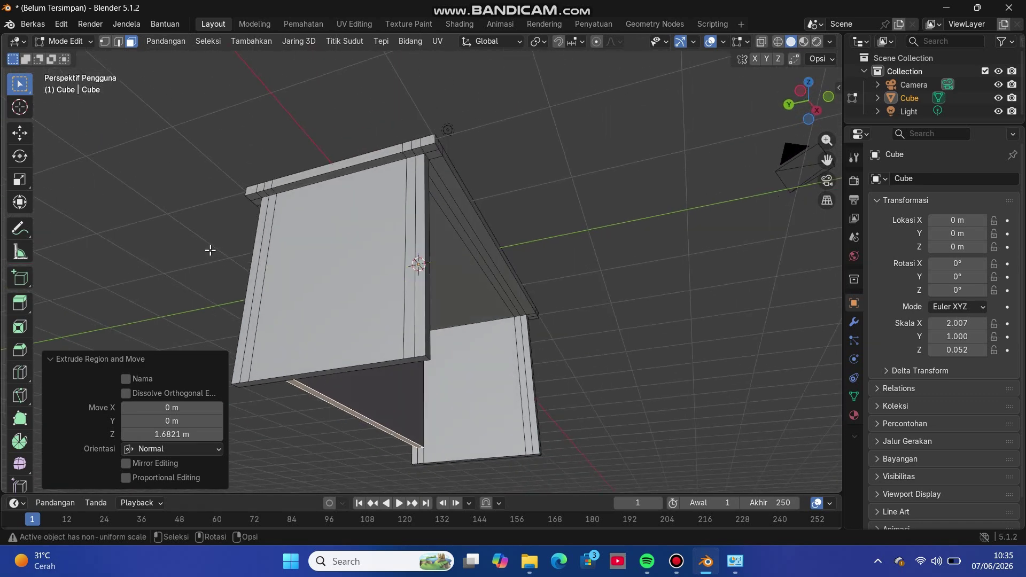
left_click(170, 43)
mouse_move(277, 216)
left_click(344, 247)
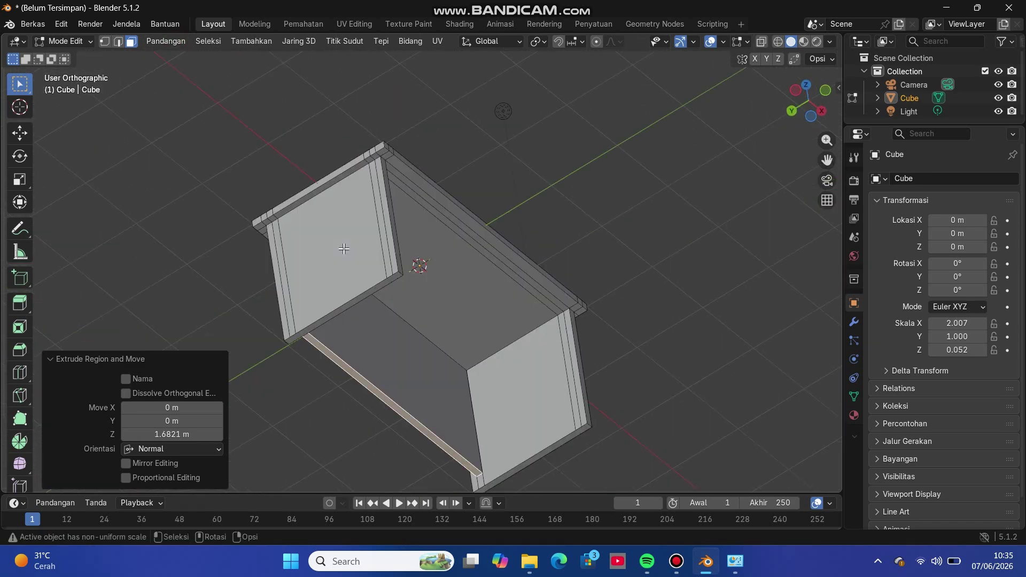
left_click(370, 141)
left_click(118, 42)
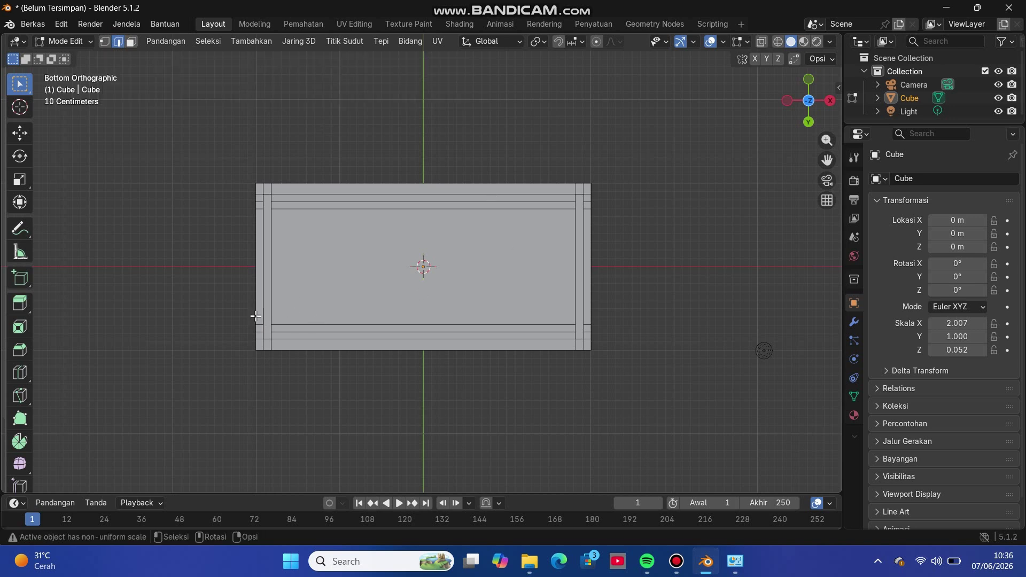
left_click(19, 372)
mouse_move(425, 175)
left_mouse_down()
mouse_move(453, 175)
mouse_move(444, 176)
left_mouse_up()
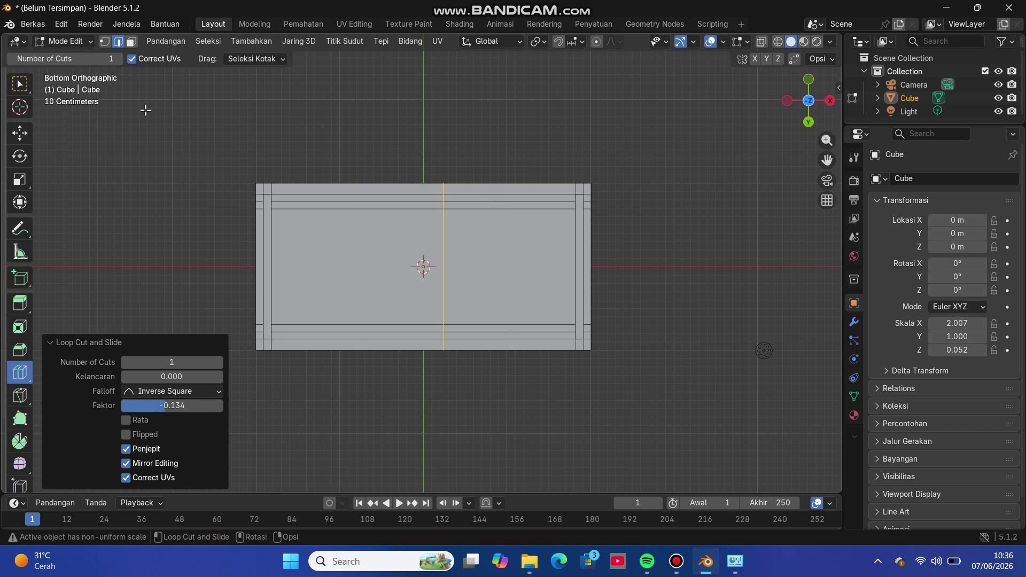
left_click(20, 84)
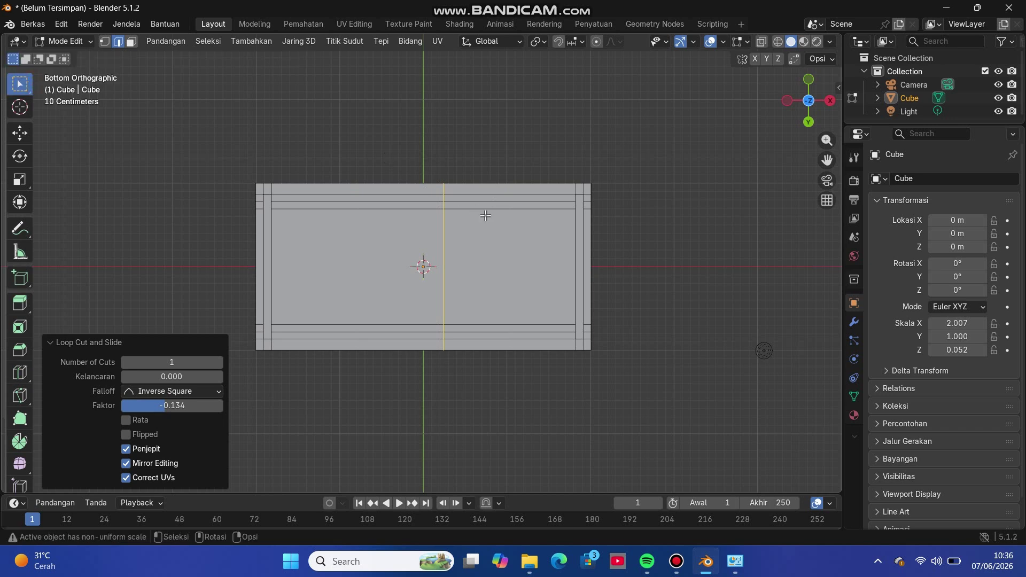
- Dissolve the two inner lengthwise edges near the front on the +X side of the new loop cut
left_click(497, 201, "shift")
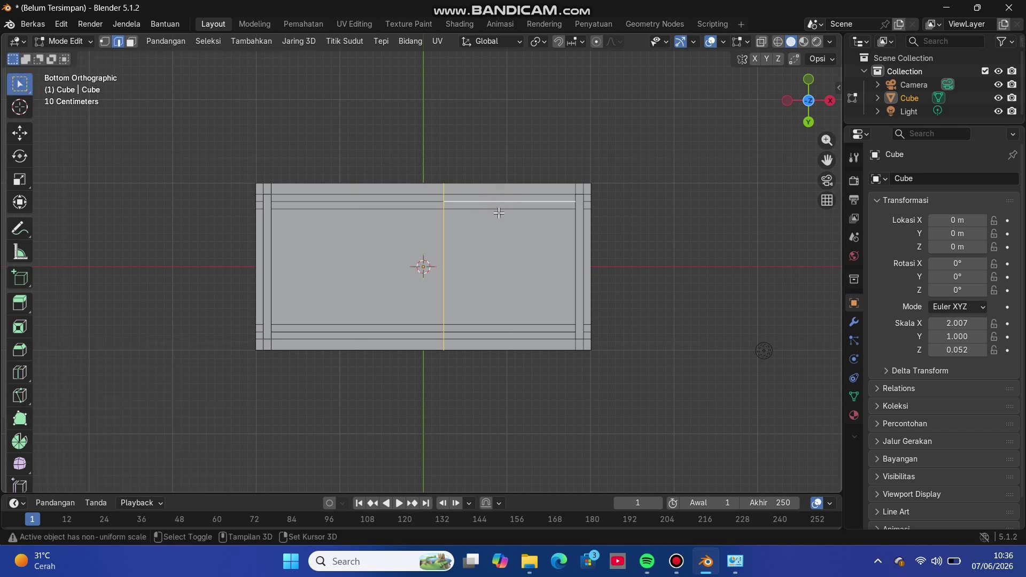
left_click(499, 211, "shift")
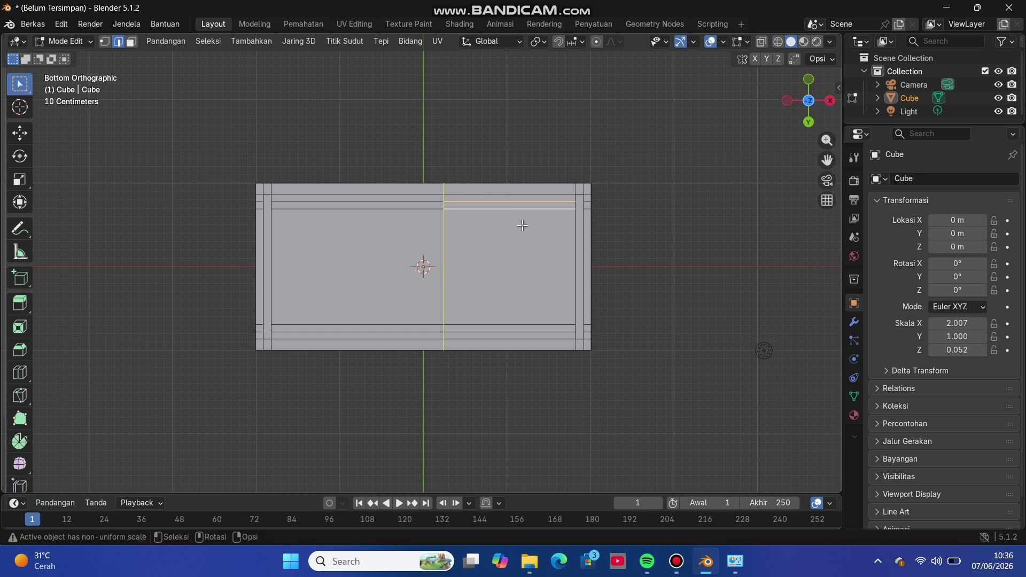
left_click(559, 122)
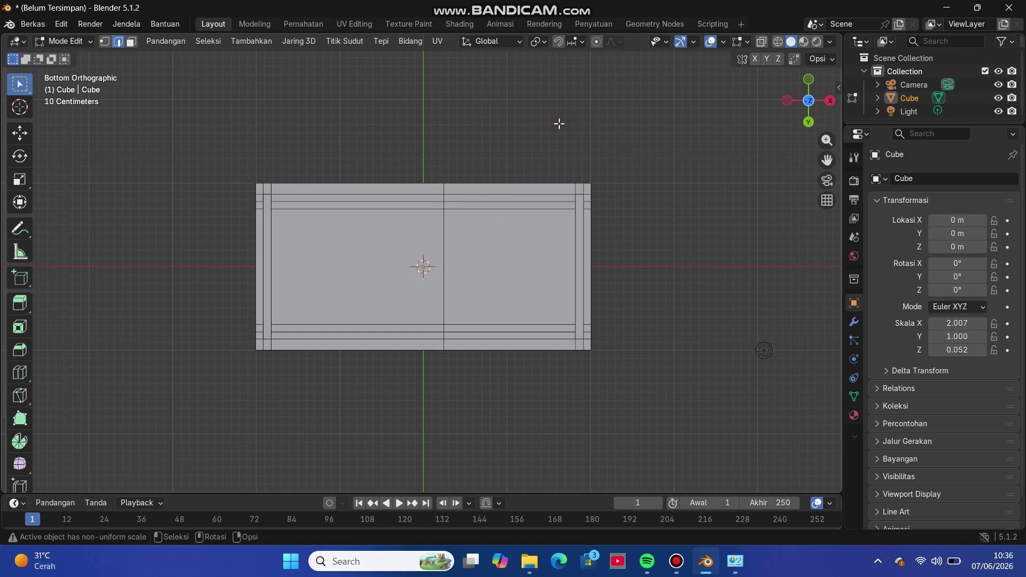
left_click(488, 202)
left_click(486, 209, "shift")
key("x")
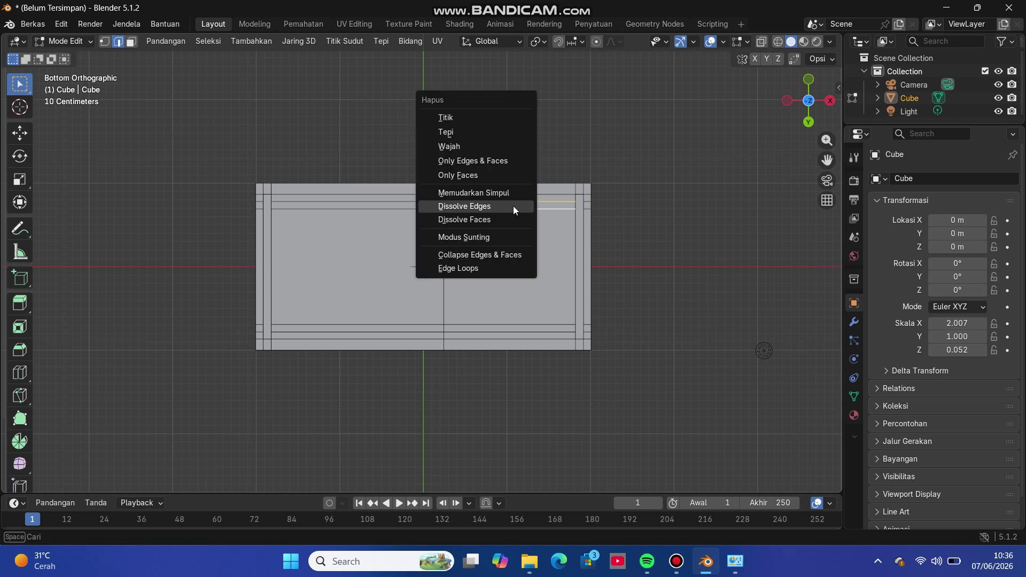
left_click(513, 207)
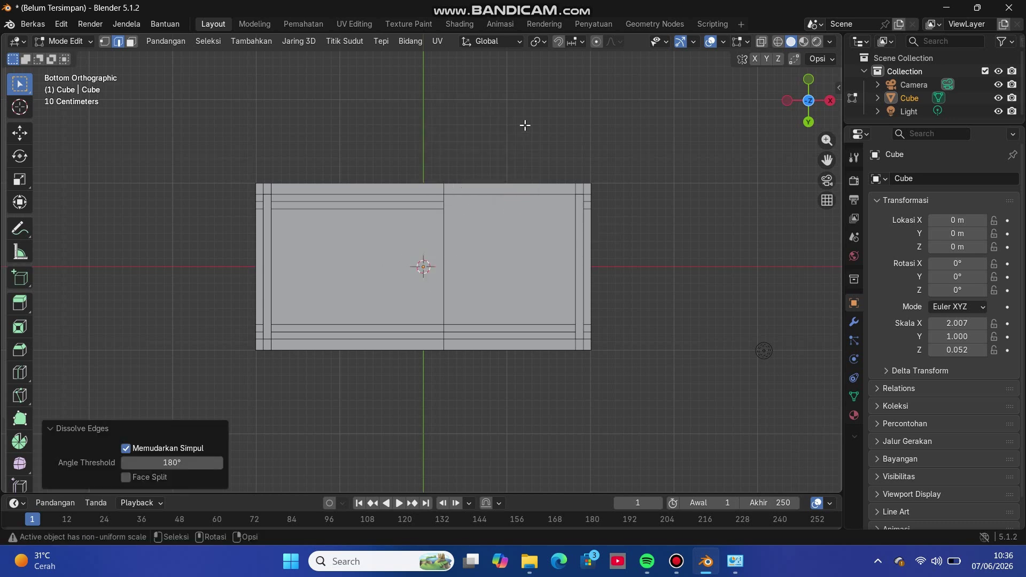
- Extrude the large merged underside face on the +X side downward by about 1.669 m to form a cabinet block
key("3")
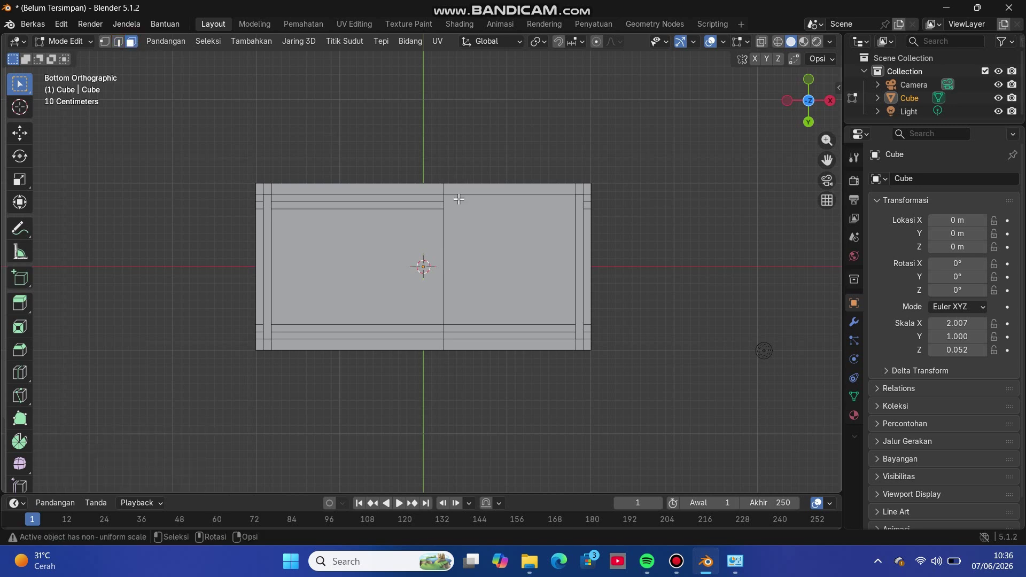
left_click(538, 244)
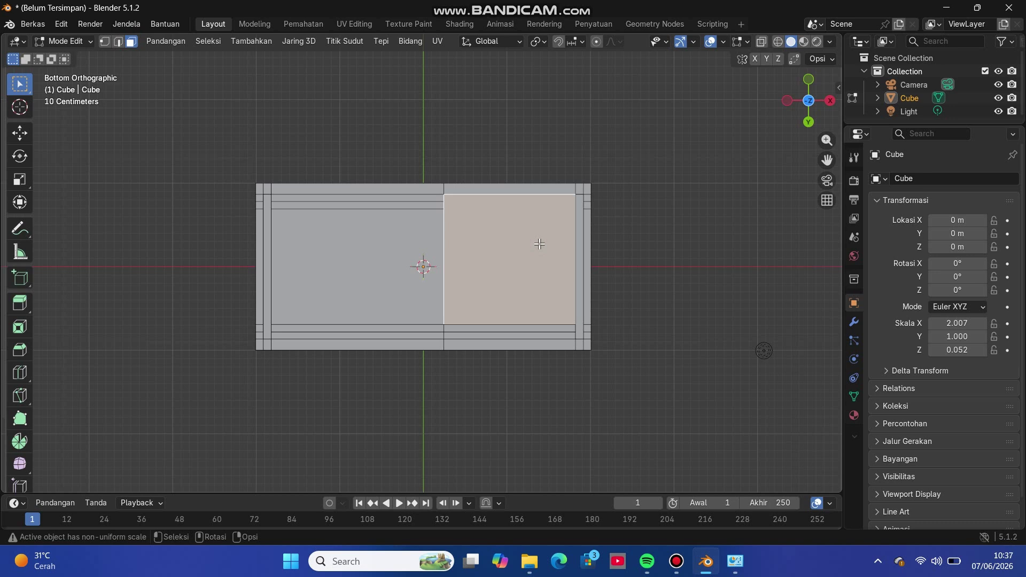
left_click(156, 43)
mouse_move(181, 216)
left_click(354, 264)
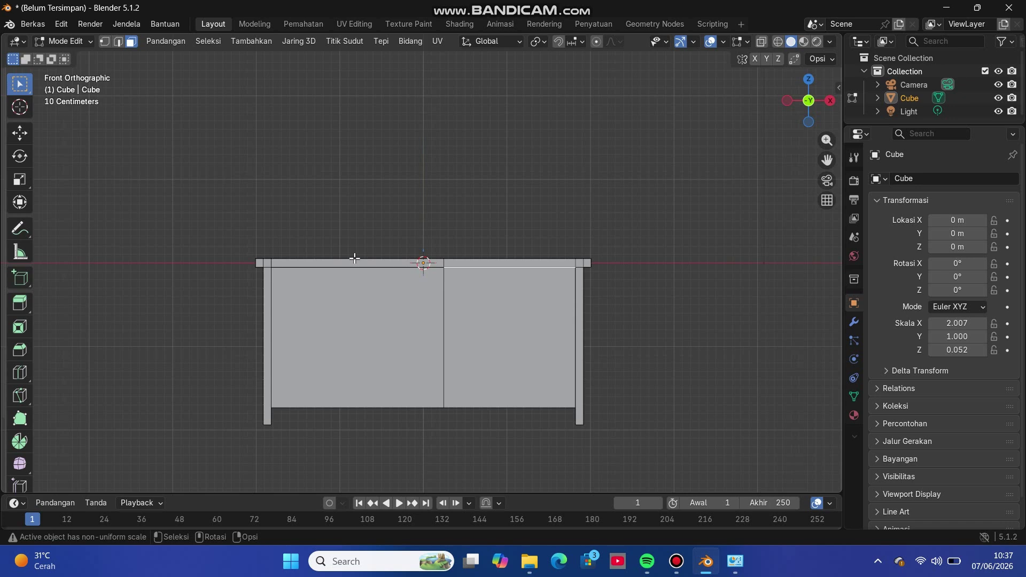
key("g")
key("z")
key("z")
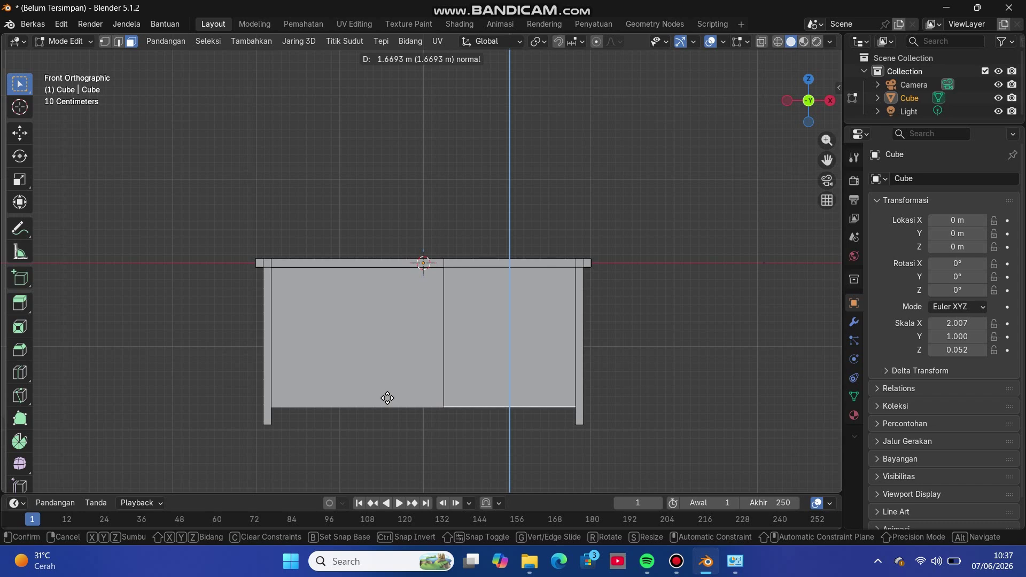
left_click(386, 397)
mouse_move(466, 346)
middle_mouse_down()
mouse_move(476, 320)
mouse_move(467, 347)
middle_mouse_up()
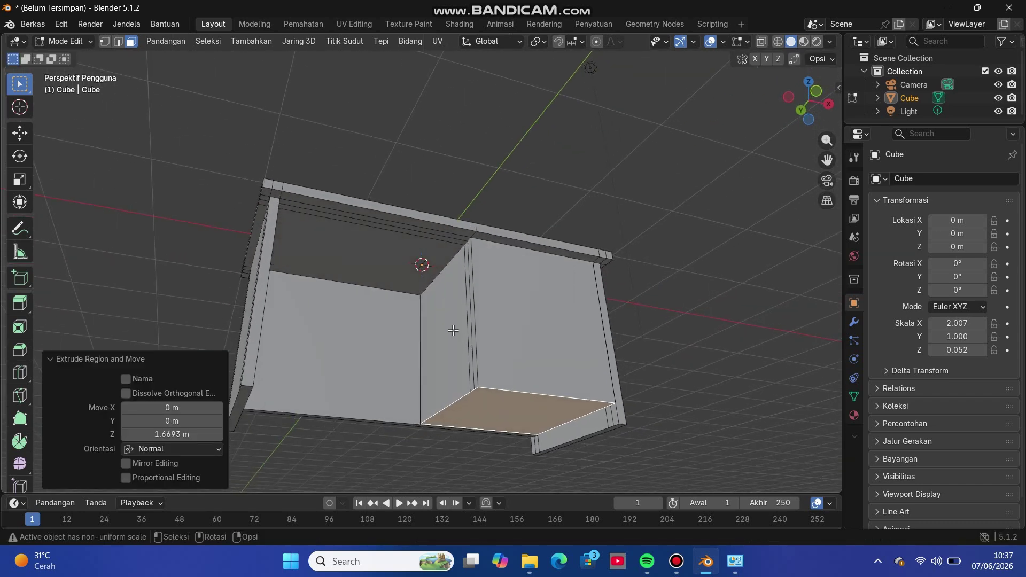
- Extrude the narrow front strip beside the cabinet block downward by about 0.221 m
left_click(421, 235)
key("e")
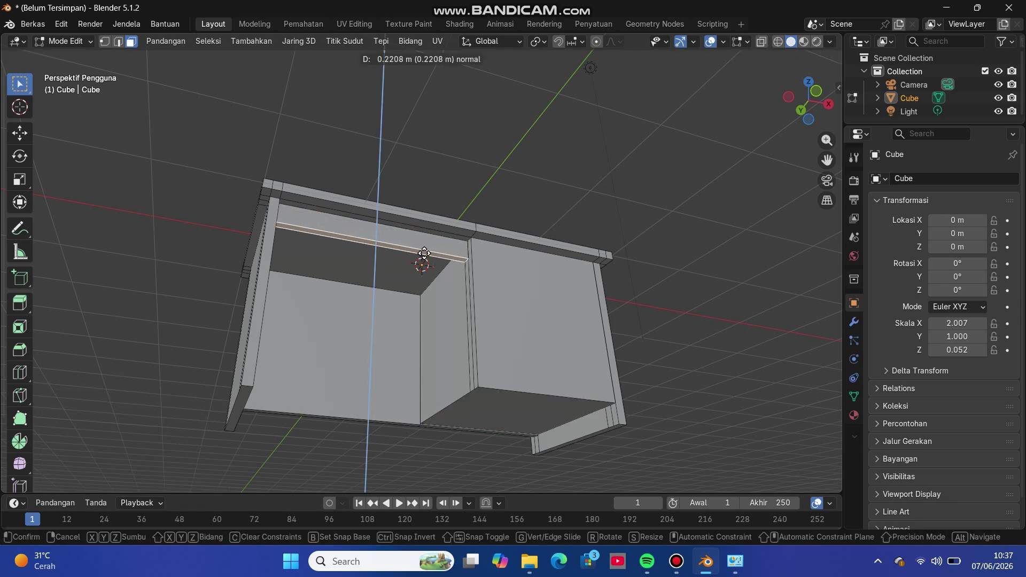
left_click(422, 255)
middle_click_drag(491, 156, 495, 253)
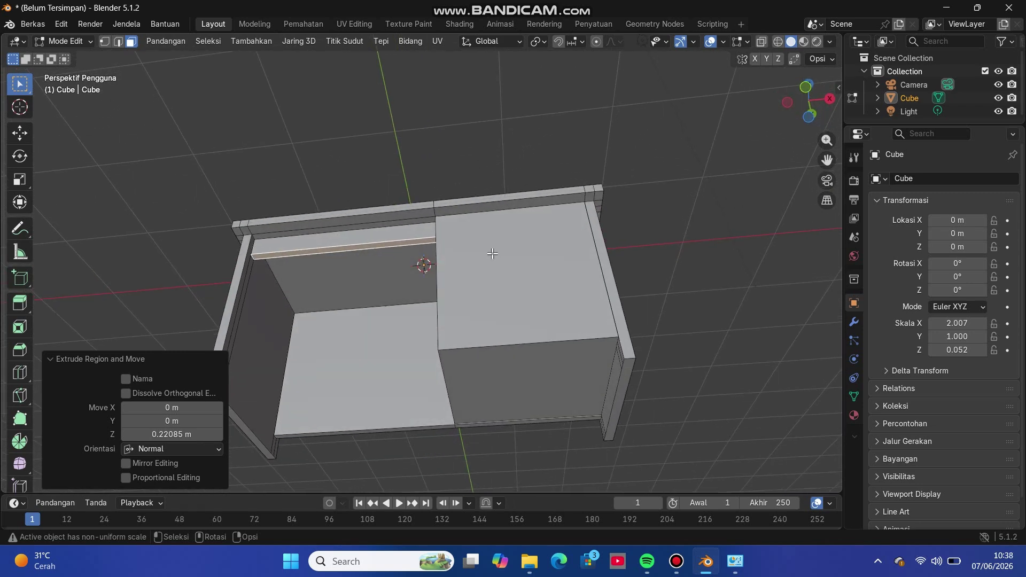
- Try to inset the cabinet block's front face by about 0.084 m in the front orthographic view
left_click(492, 253)
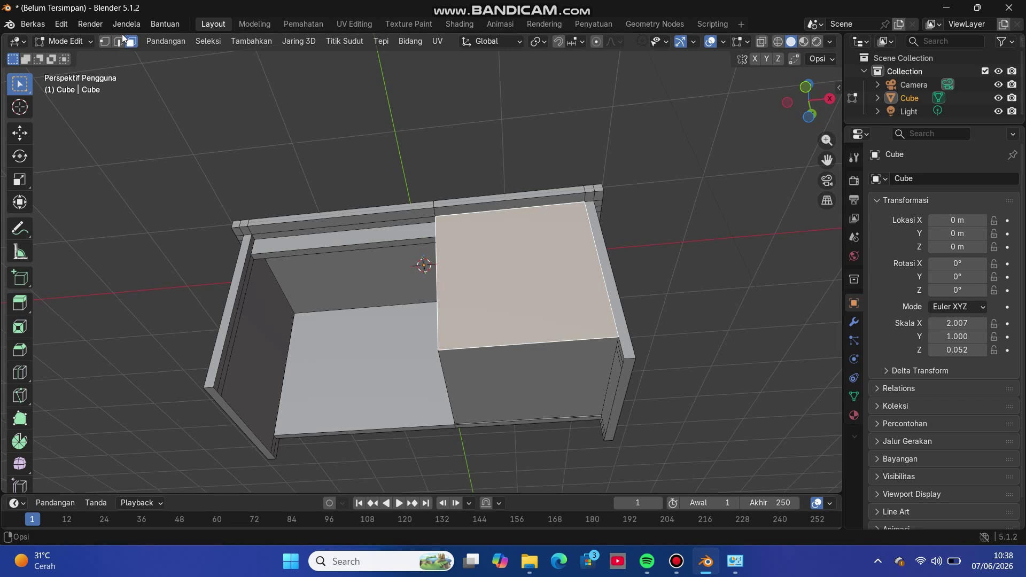
left_click(166, 41)
mouse_move(209, 216)
left_click(328, 263)
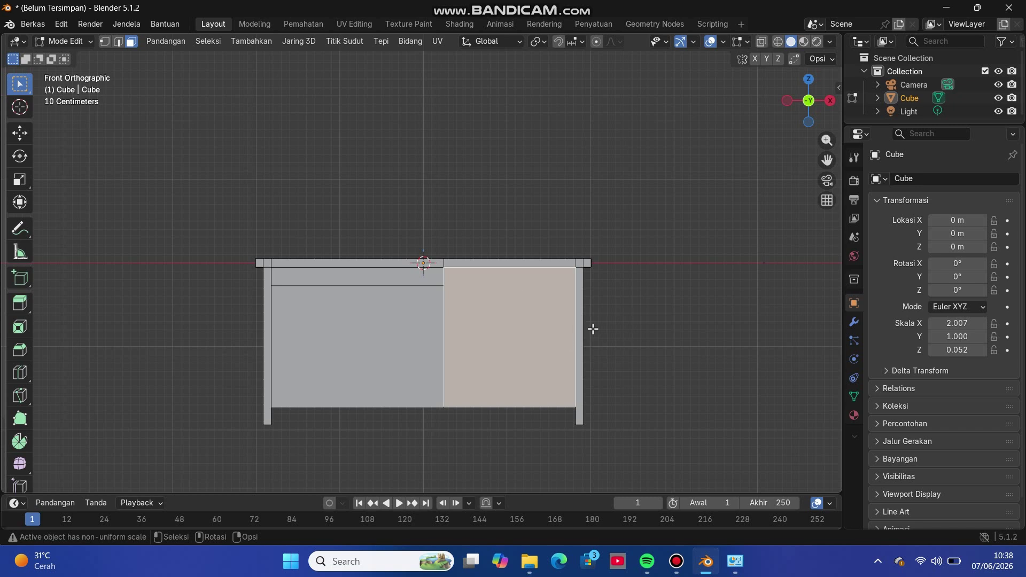
key("i")
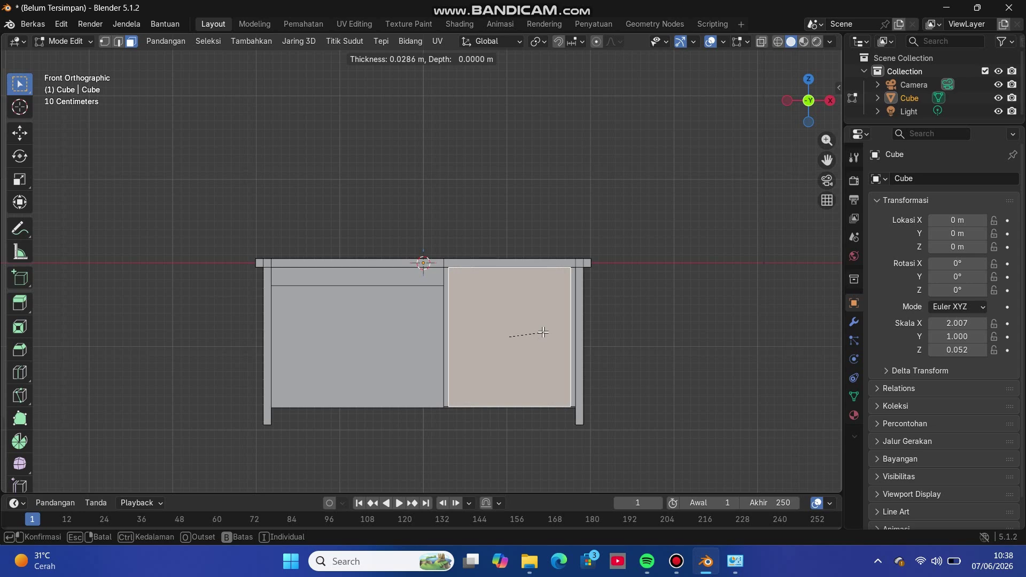
left_click(537, 333)
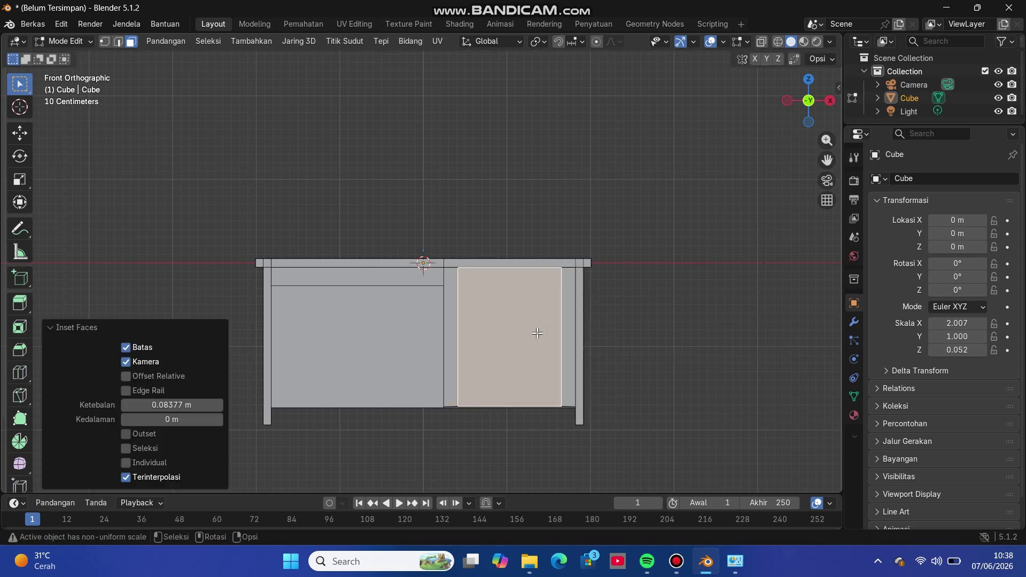
key("ctrl+z")
left_click(546, 210)
mouse_move(546, 210)
middle_mouse_down()
mouse_move(574, 169)
mouse_move(585, 189)
mouse_move(518, 206)
mouse_move(547, 210)
middle_mouse_up()
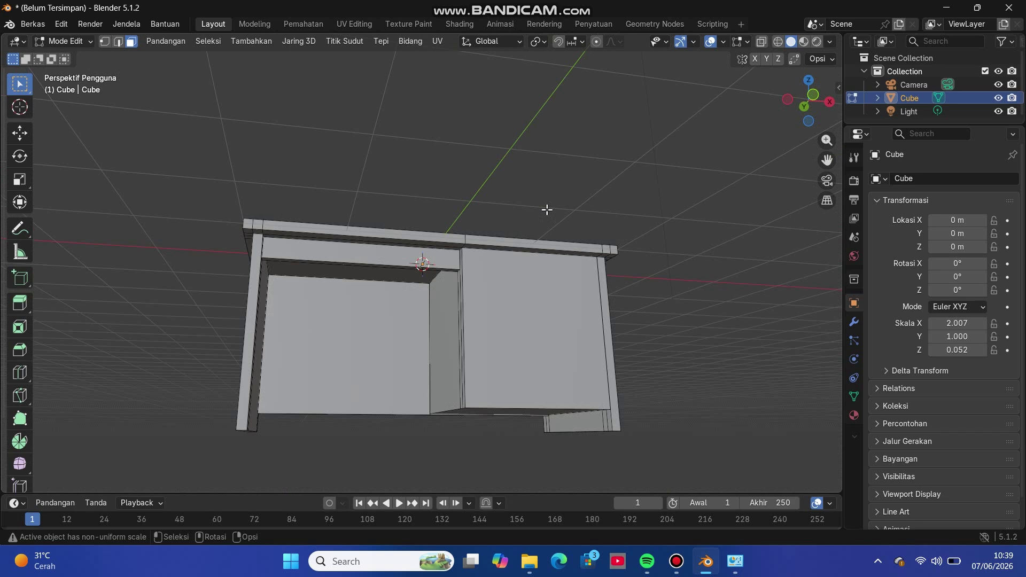
- Return to Object mode and change the desk material's base color to a pale yellow-green, #DDE7C7
left_click(53, 41)
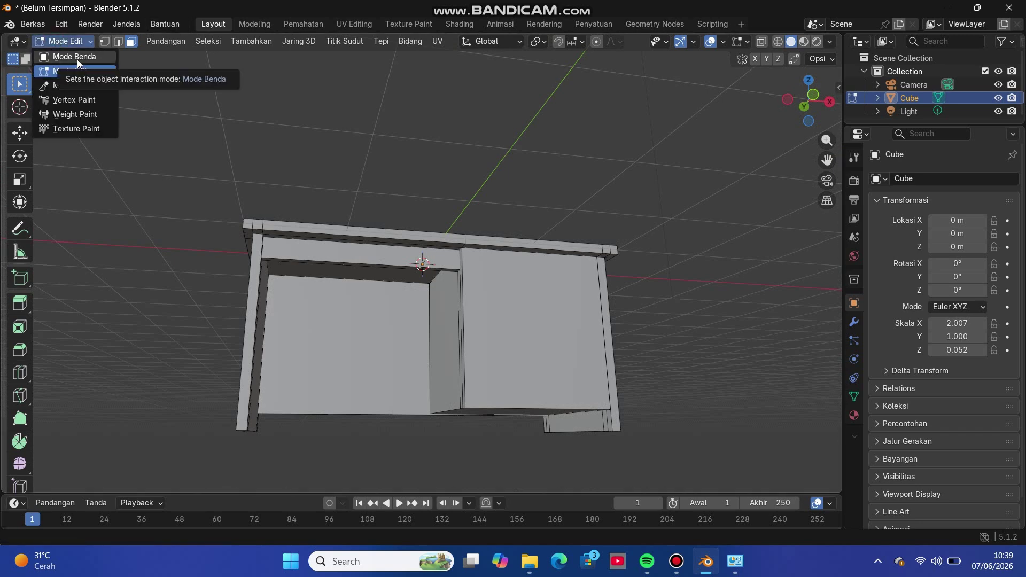
left_click(77, 59)
middle_click_drag(312, 133, 304, 161)
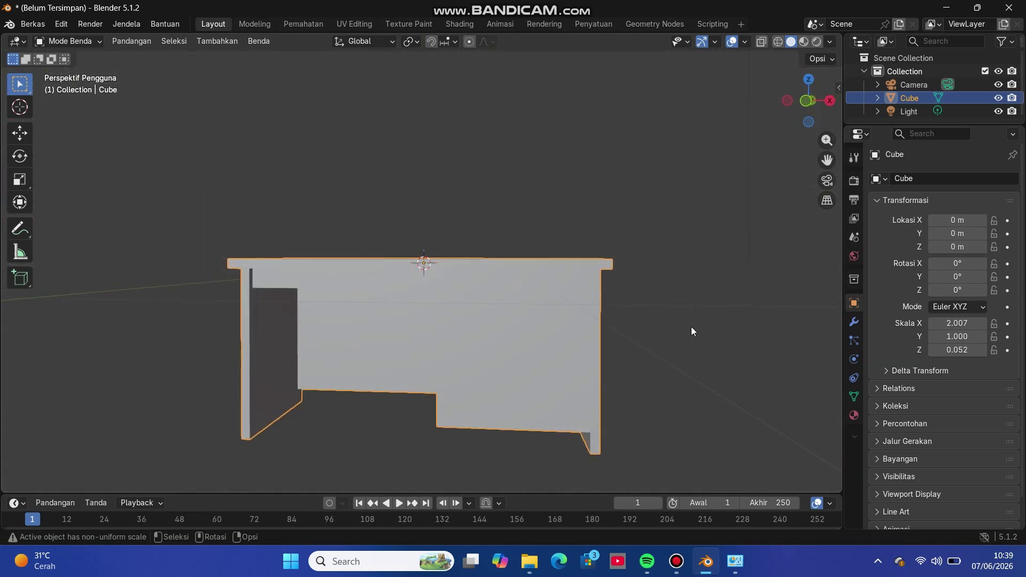
left_click(853, 415)
left_click(957, 318)
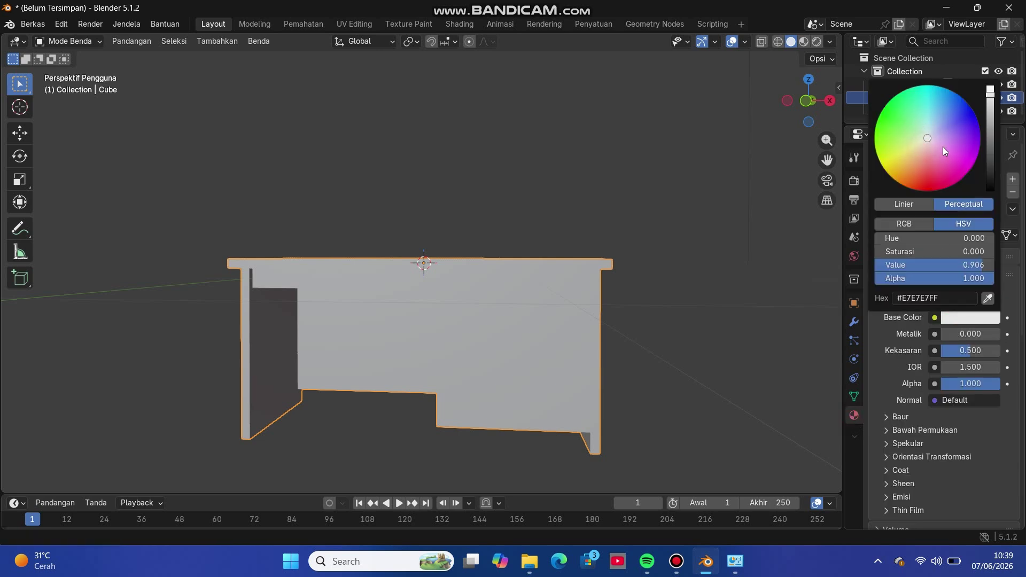
left_click_drag(928, 138, 920, 139)
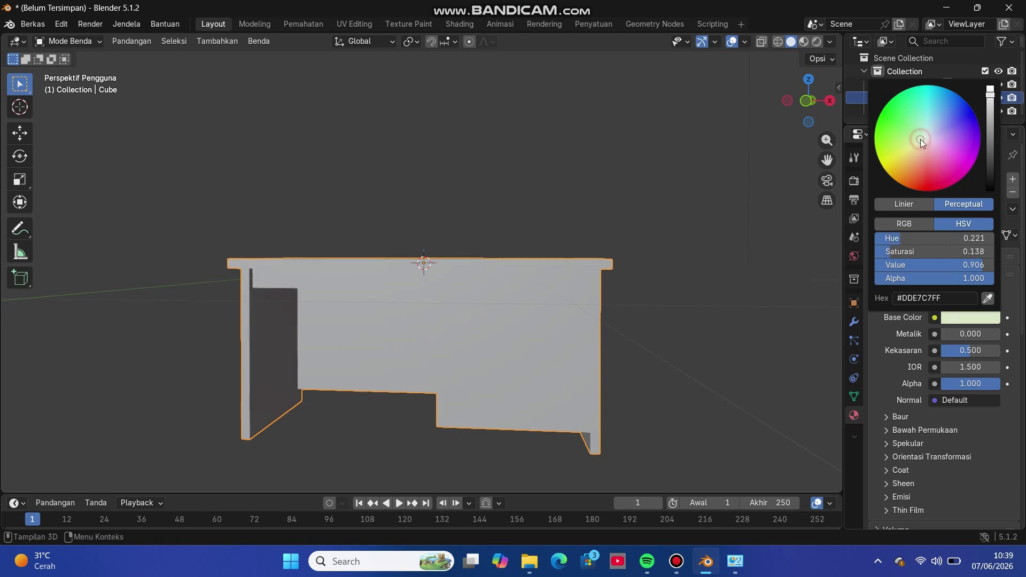
- Display the viewport in Material Preview shading and change the desk material's base color to pink, #E7A8C8
left_click(804, 41)
middle_click_drag(691, 133, 611, 236)
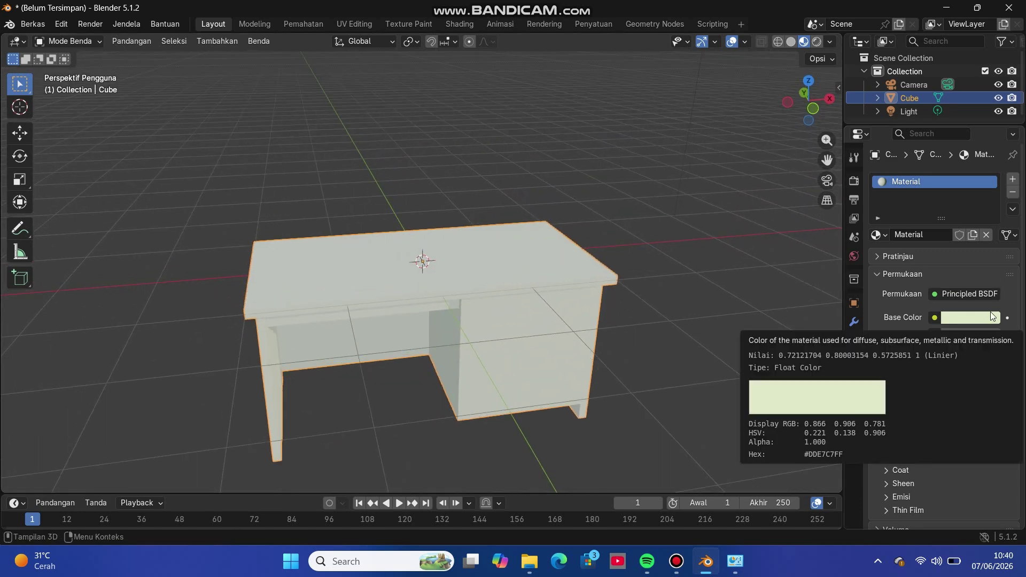
left_click(967, 317)
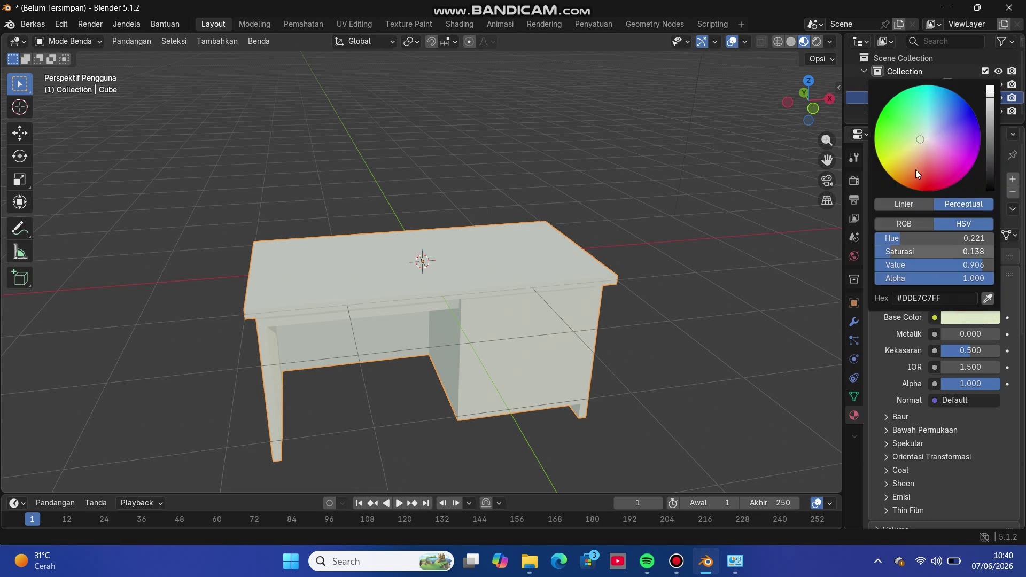
mouse_move(915, 169)
left_mouse_down()
mouse_move(910, 151)
mouse_move(940, 147)
mouse_move(938, 128)
mouse_move(910, 160)
mouse_move(925, 143)
mouse_move(929, 154)
mouse_move(914, 127)
mouse_move(928, 152)
mouse_move(937, 134)
mouse_move(941, 156)
mouse_move(934, 149)
left_mouse_up()
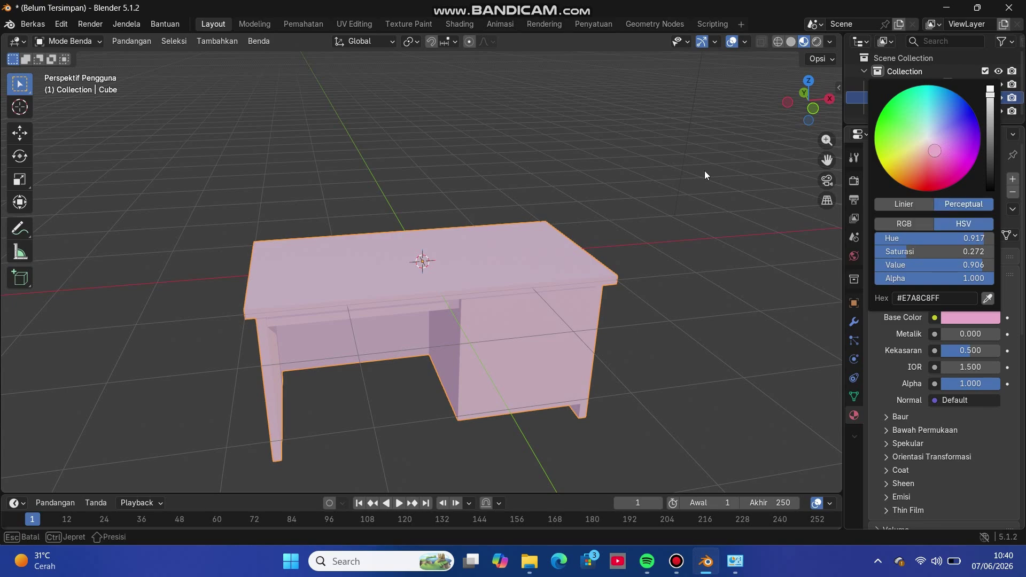
scroll(700, 171, "right", 5)
scroll(700, 171, "right", 10)
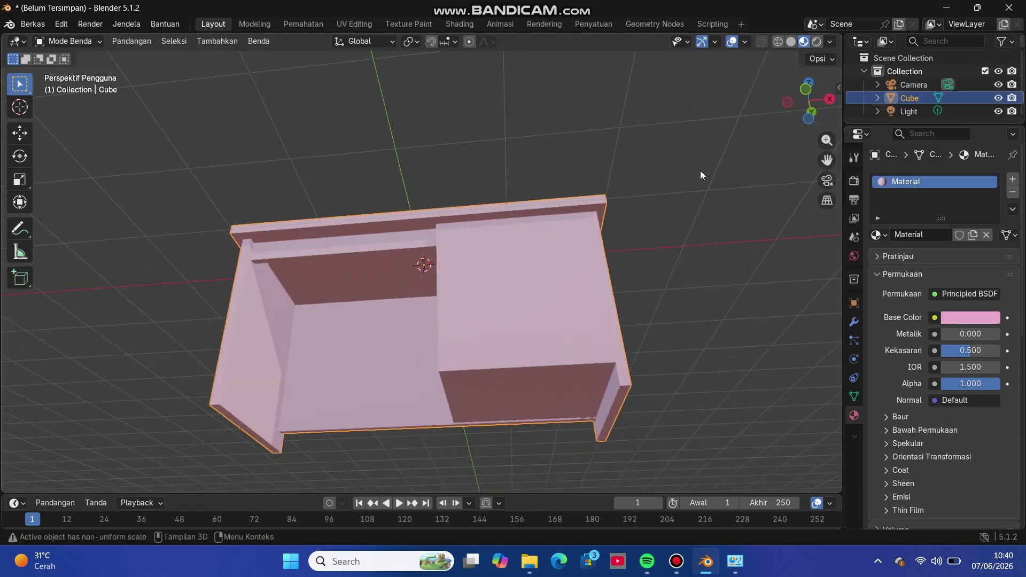
scroll(700, 171, "right", 10)
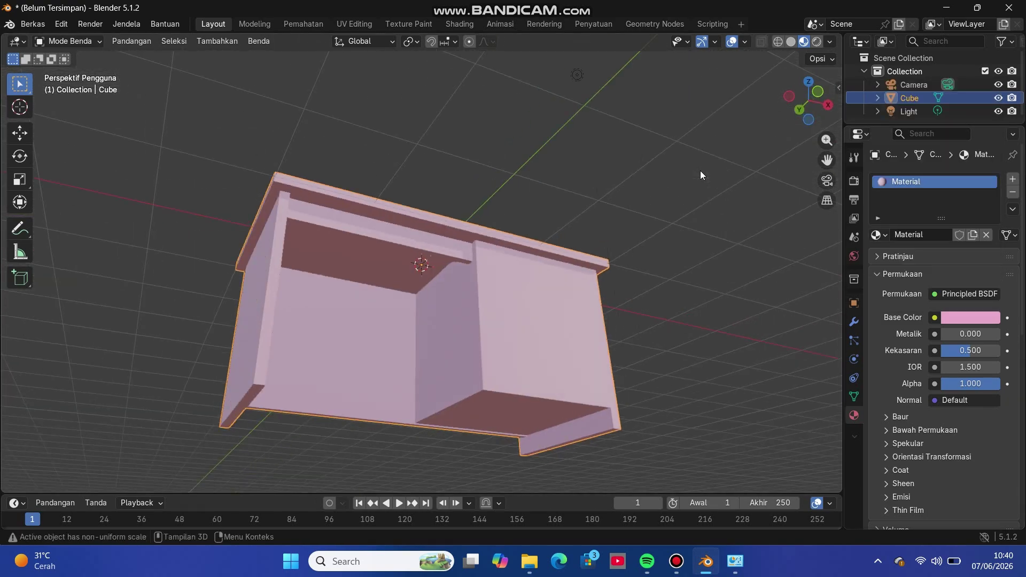
scroll(700, 171, "right", 10)
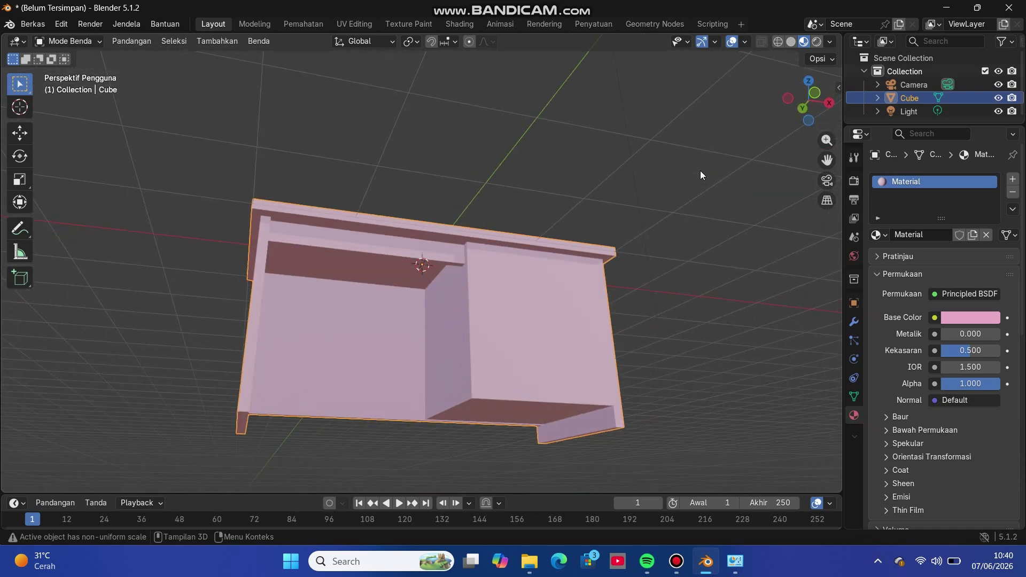
scroll(700, 175, "right", 3)
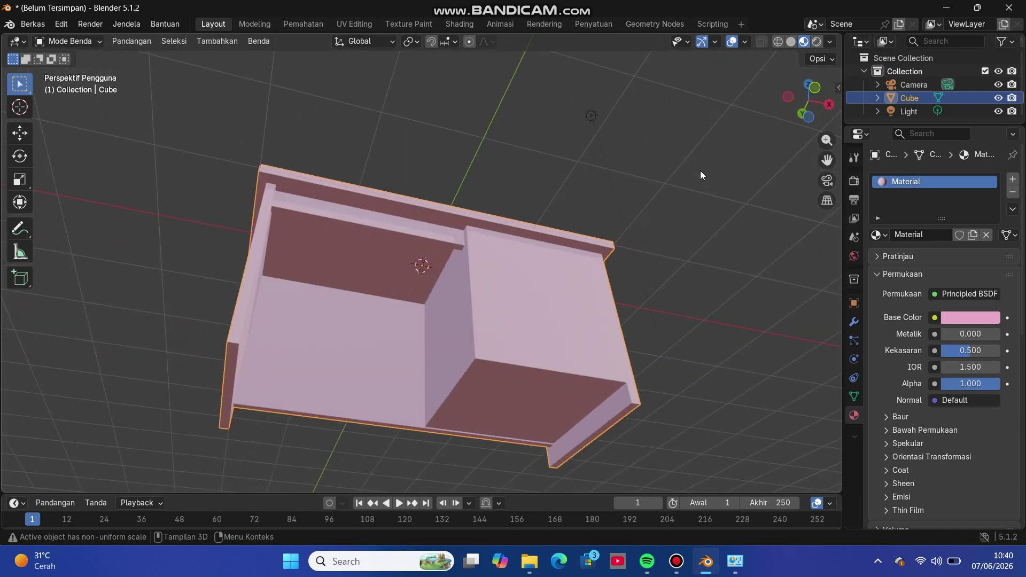